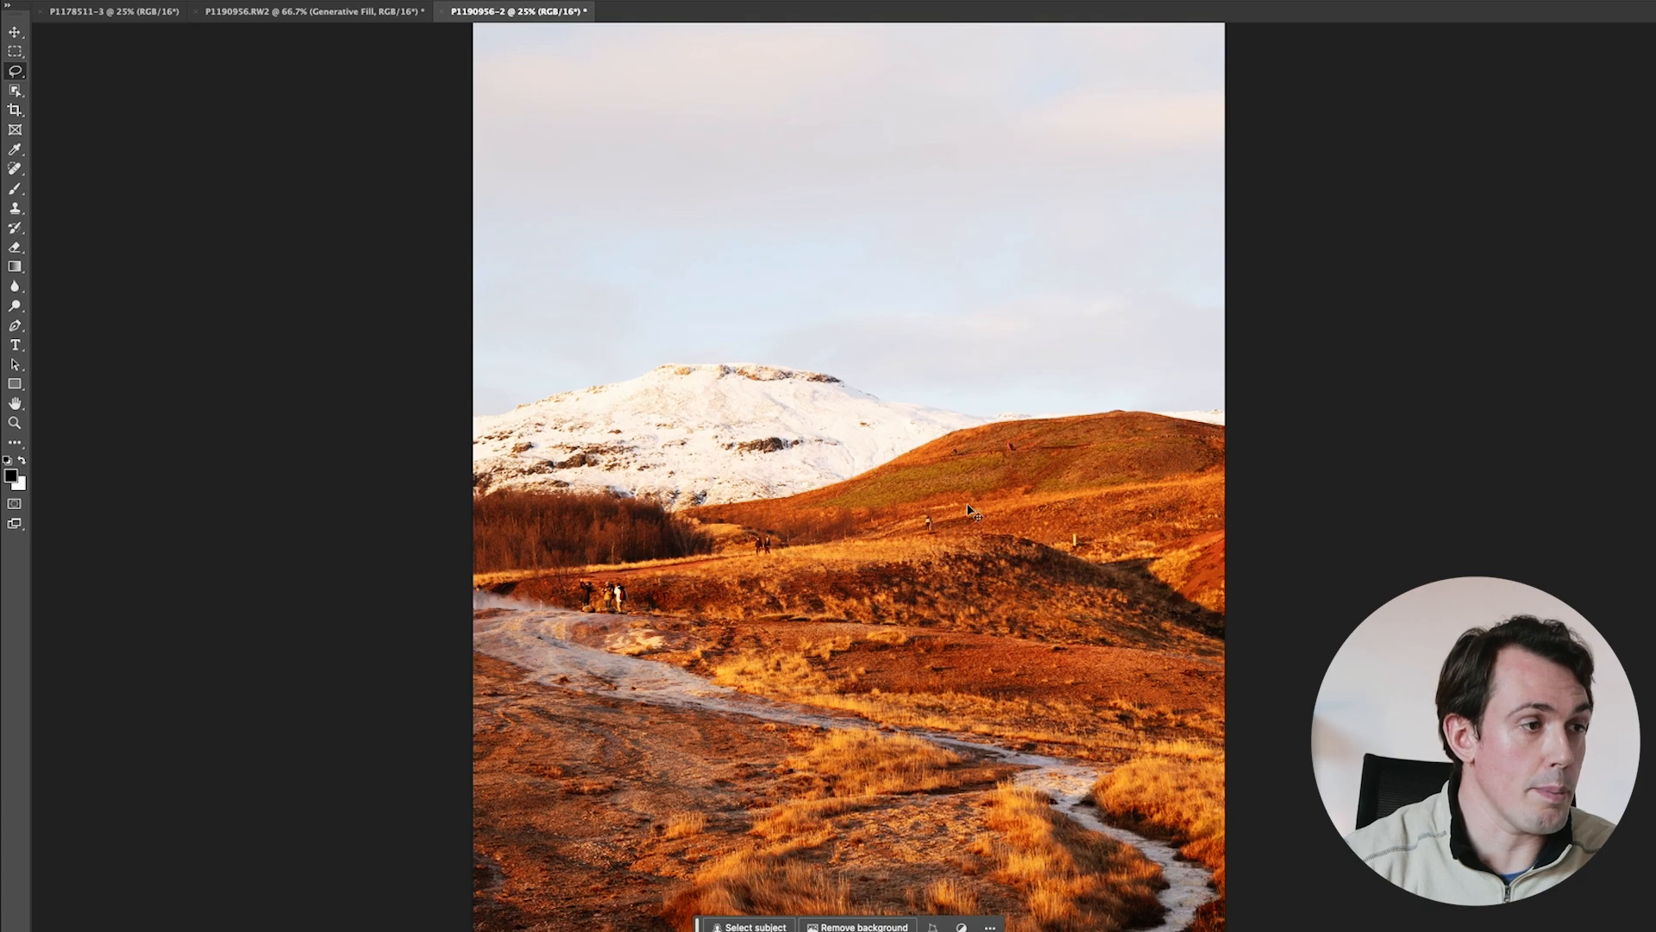
# Step: Lasso the leftmost person of the group beside the stream and remove them using Generative Fill with an empty prompt
pyautogui.press('super+equal')
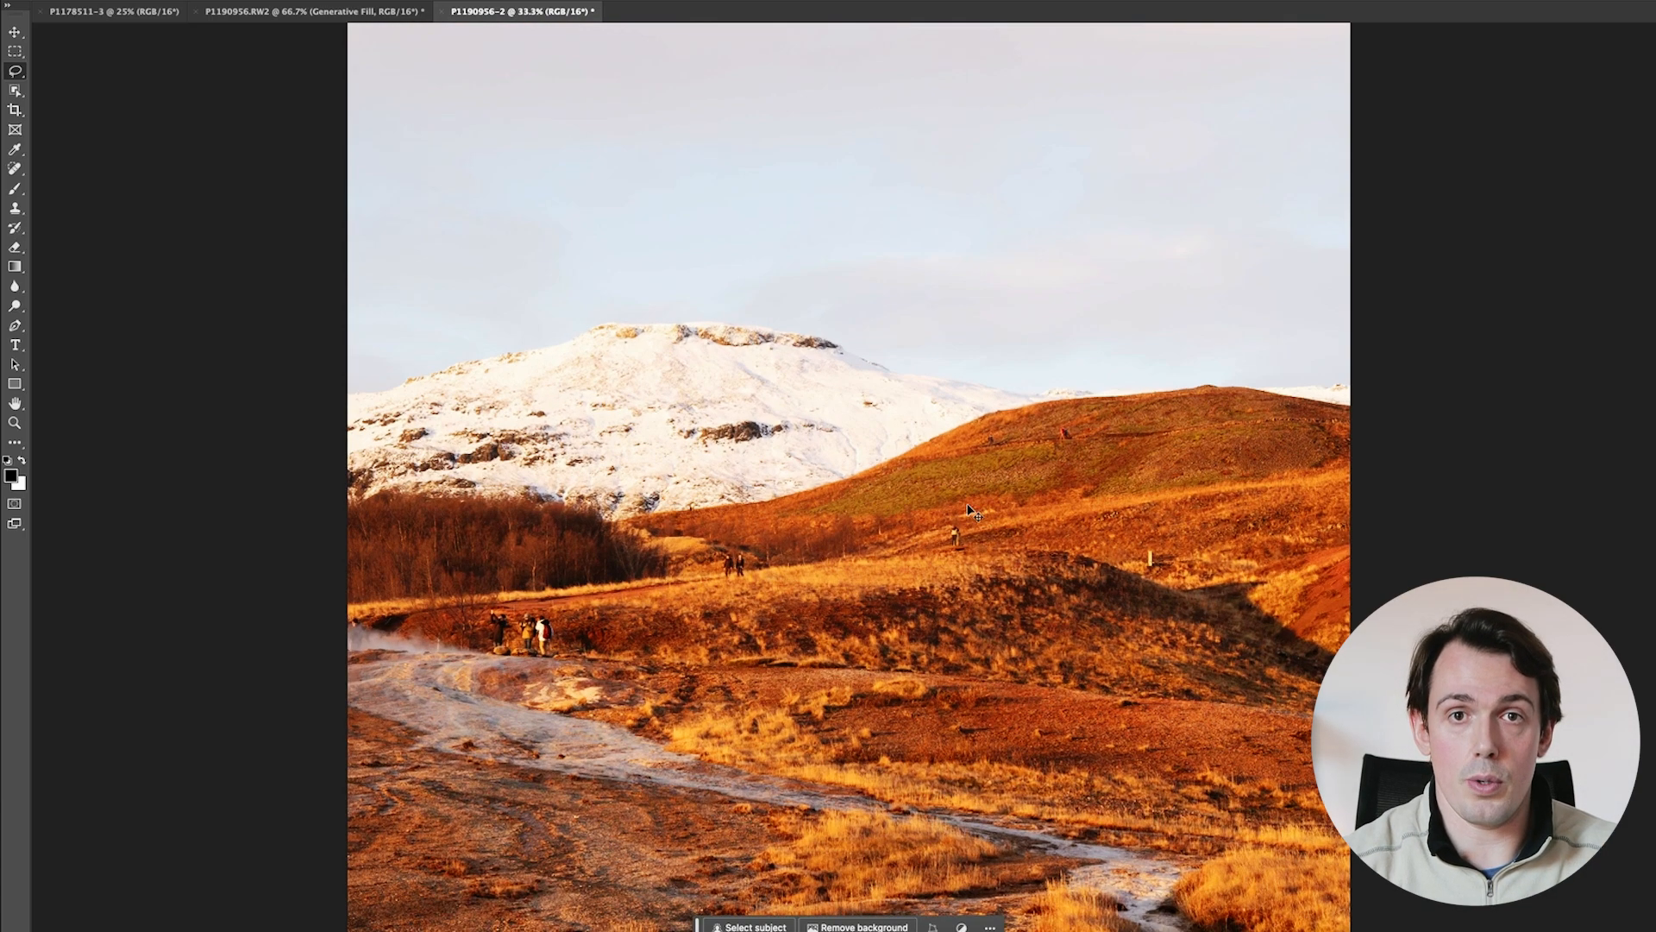
pyautogui.press('super+equal')
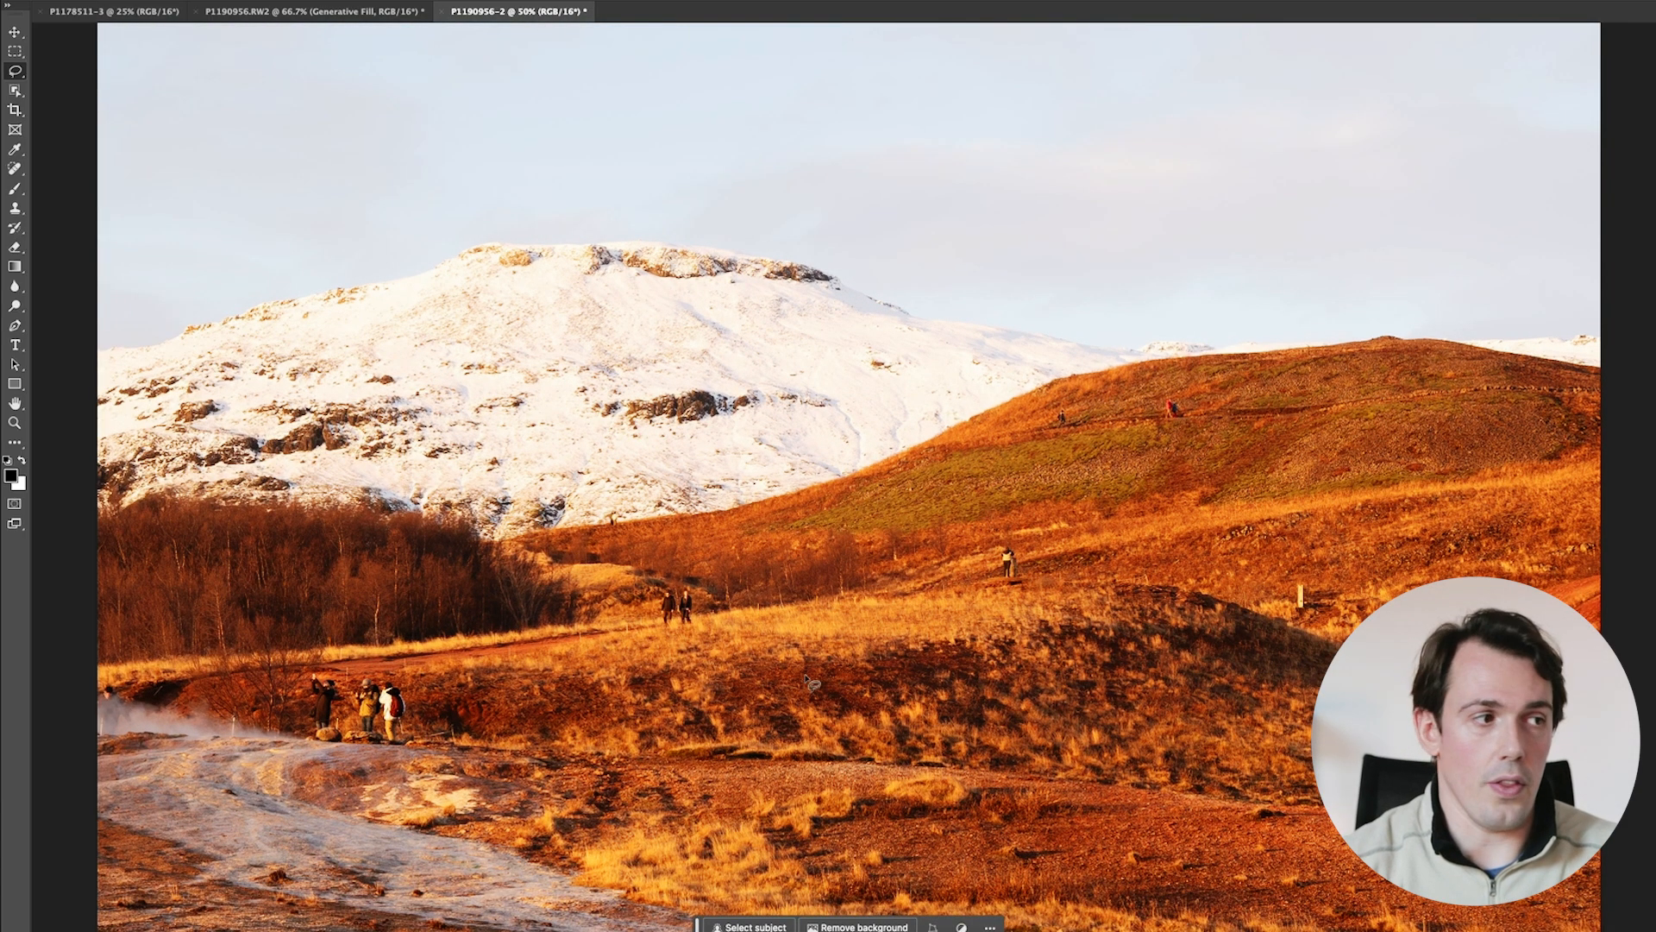
pyautogui.press('super+equal')
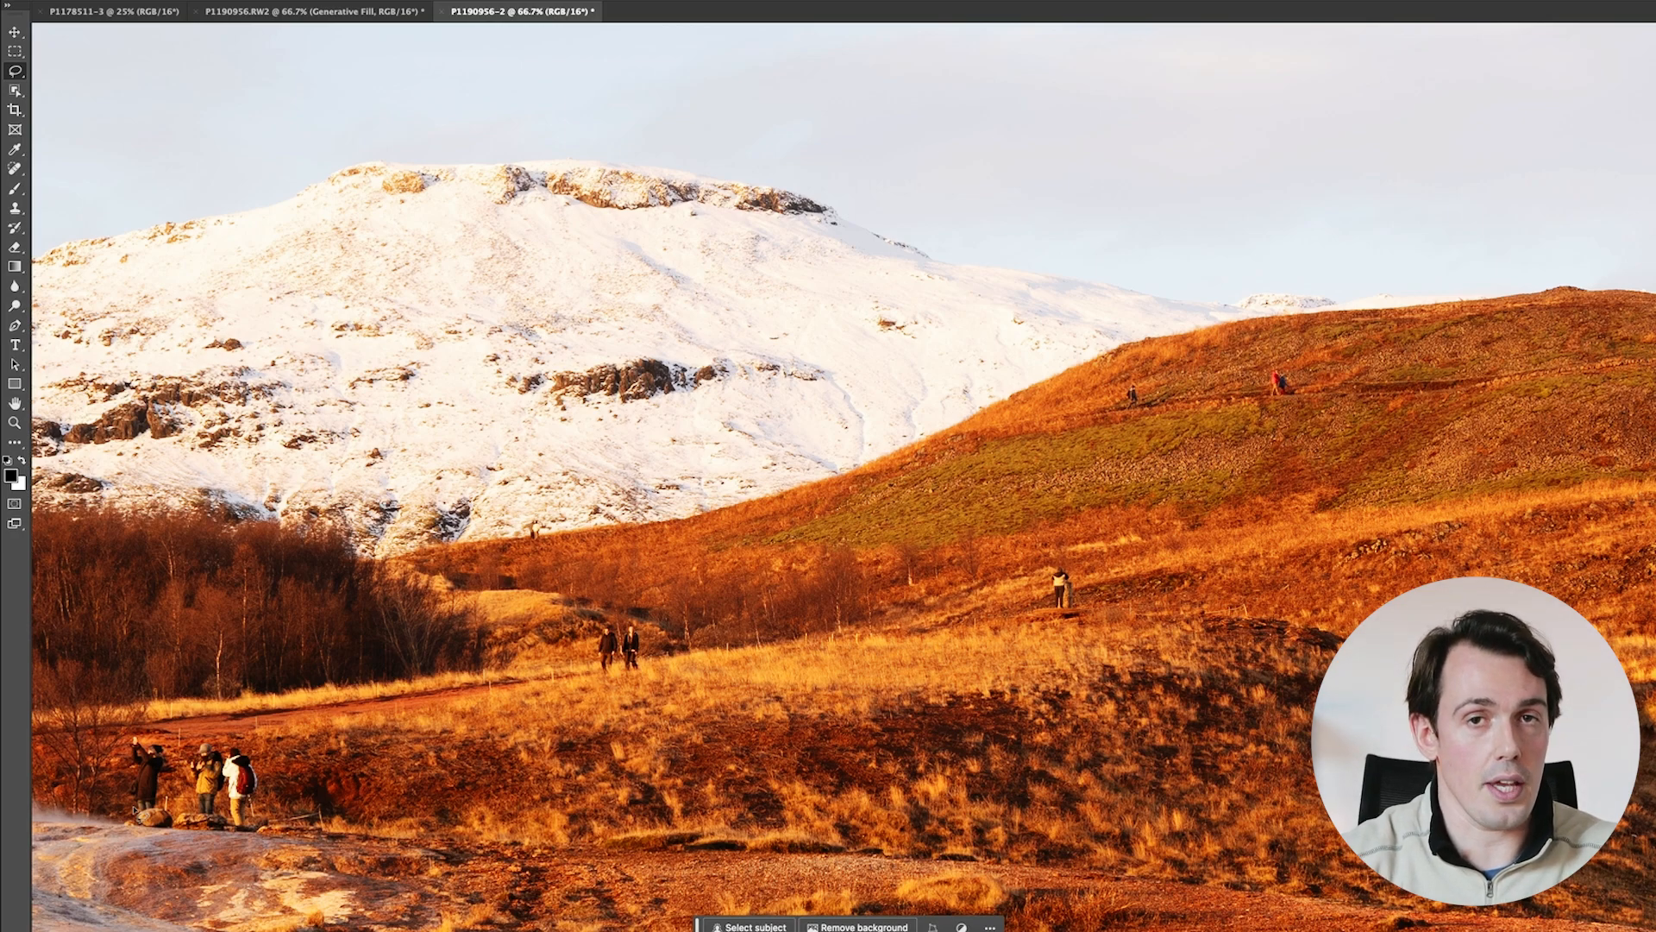
pyautogui.moveTo(134, 813)
pyautogui.mouseDown()
pyautogui.moveTo(131, 744)
pyautogui.moveTo(158, 739)
pyautogui.moveTo(176, 786)
pyautogui.moveTo(167, 810)
pyautogui.moveTo(133, 812)
pyautogui.mouseUp()
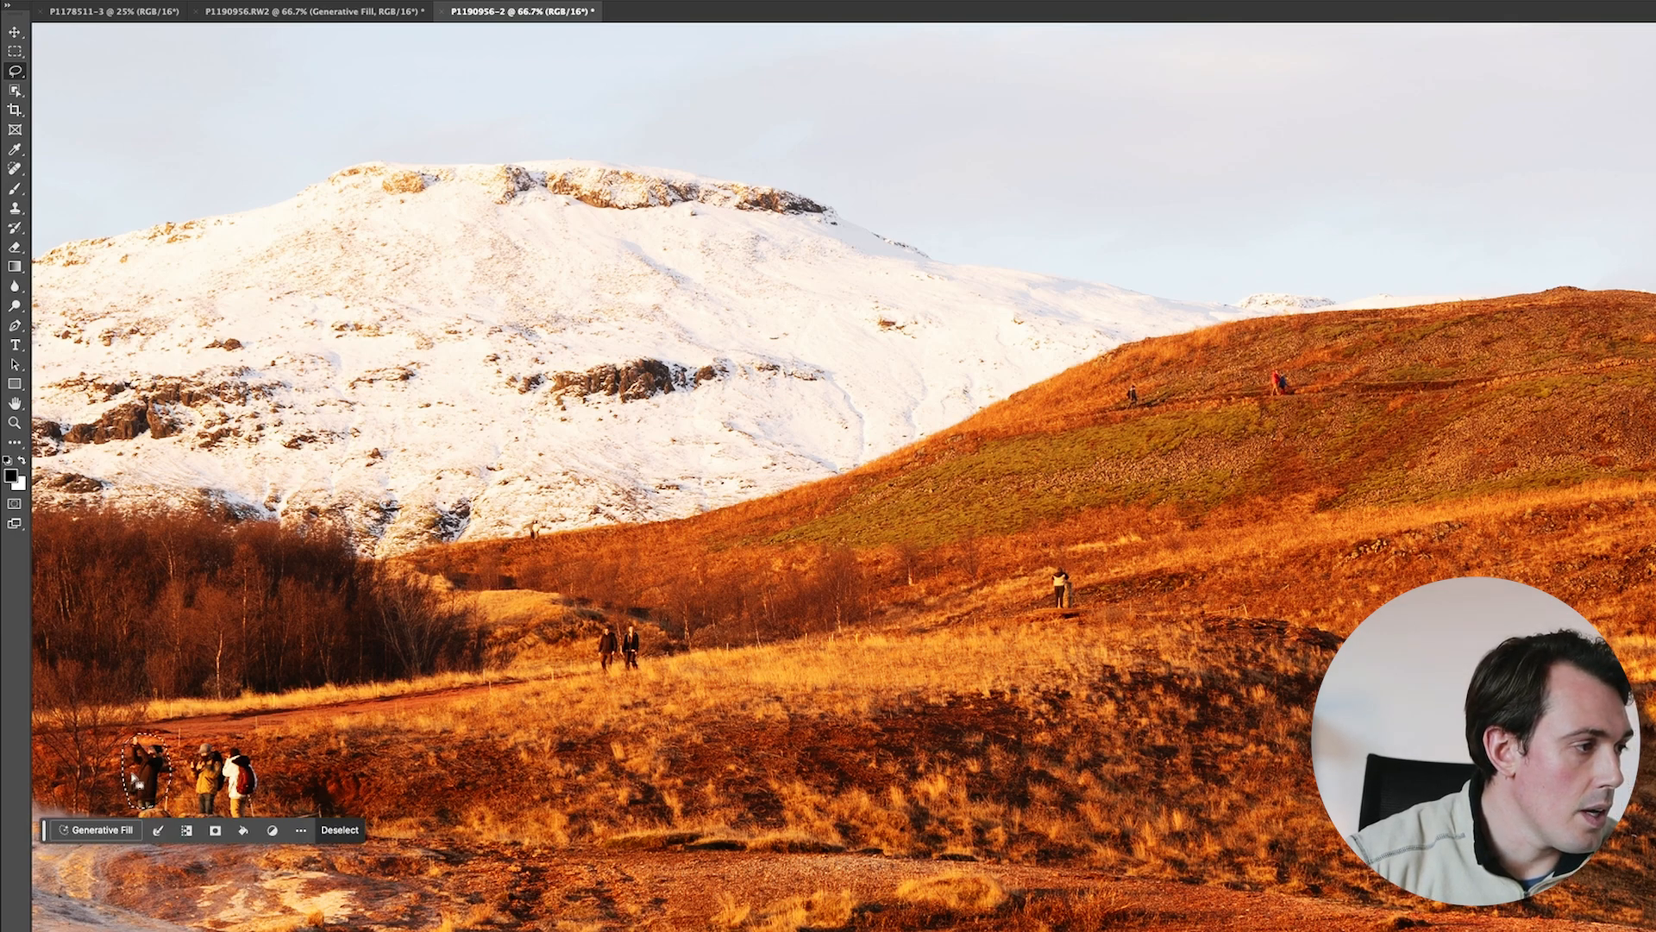
pyautogui.click(90, 831)
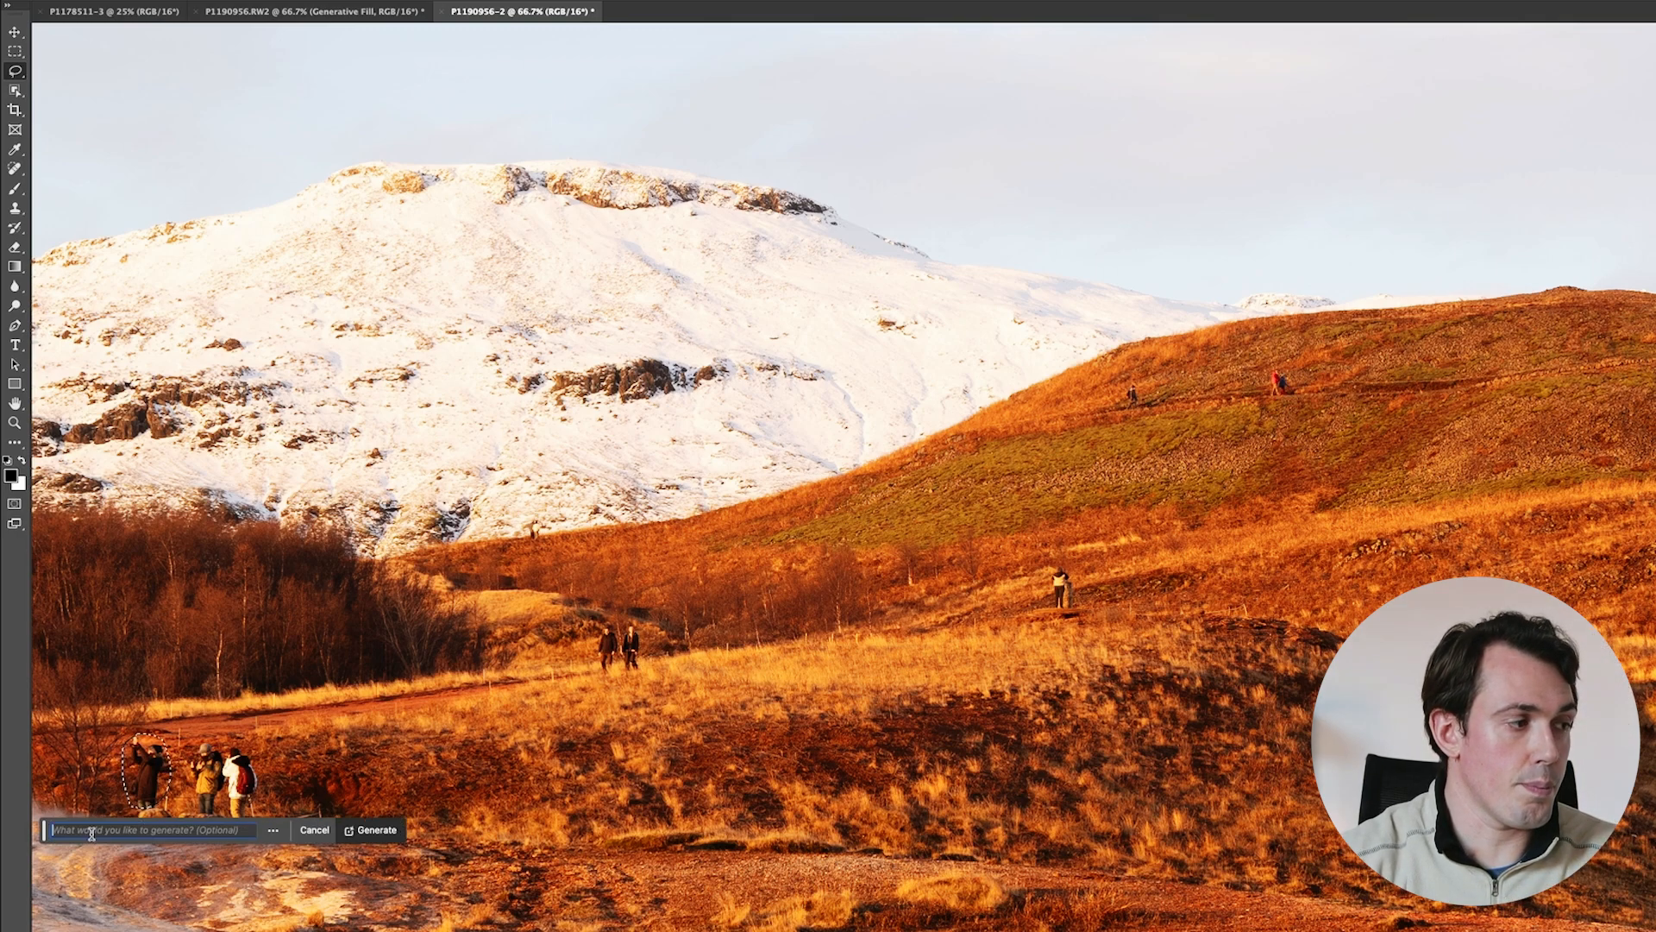
pyautogui.click(372, 831)
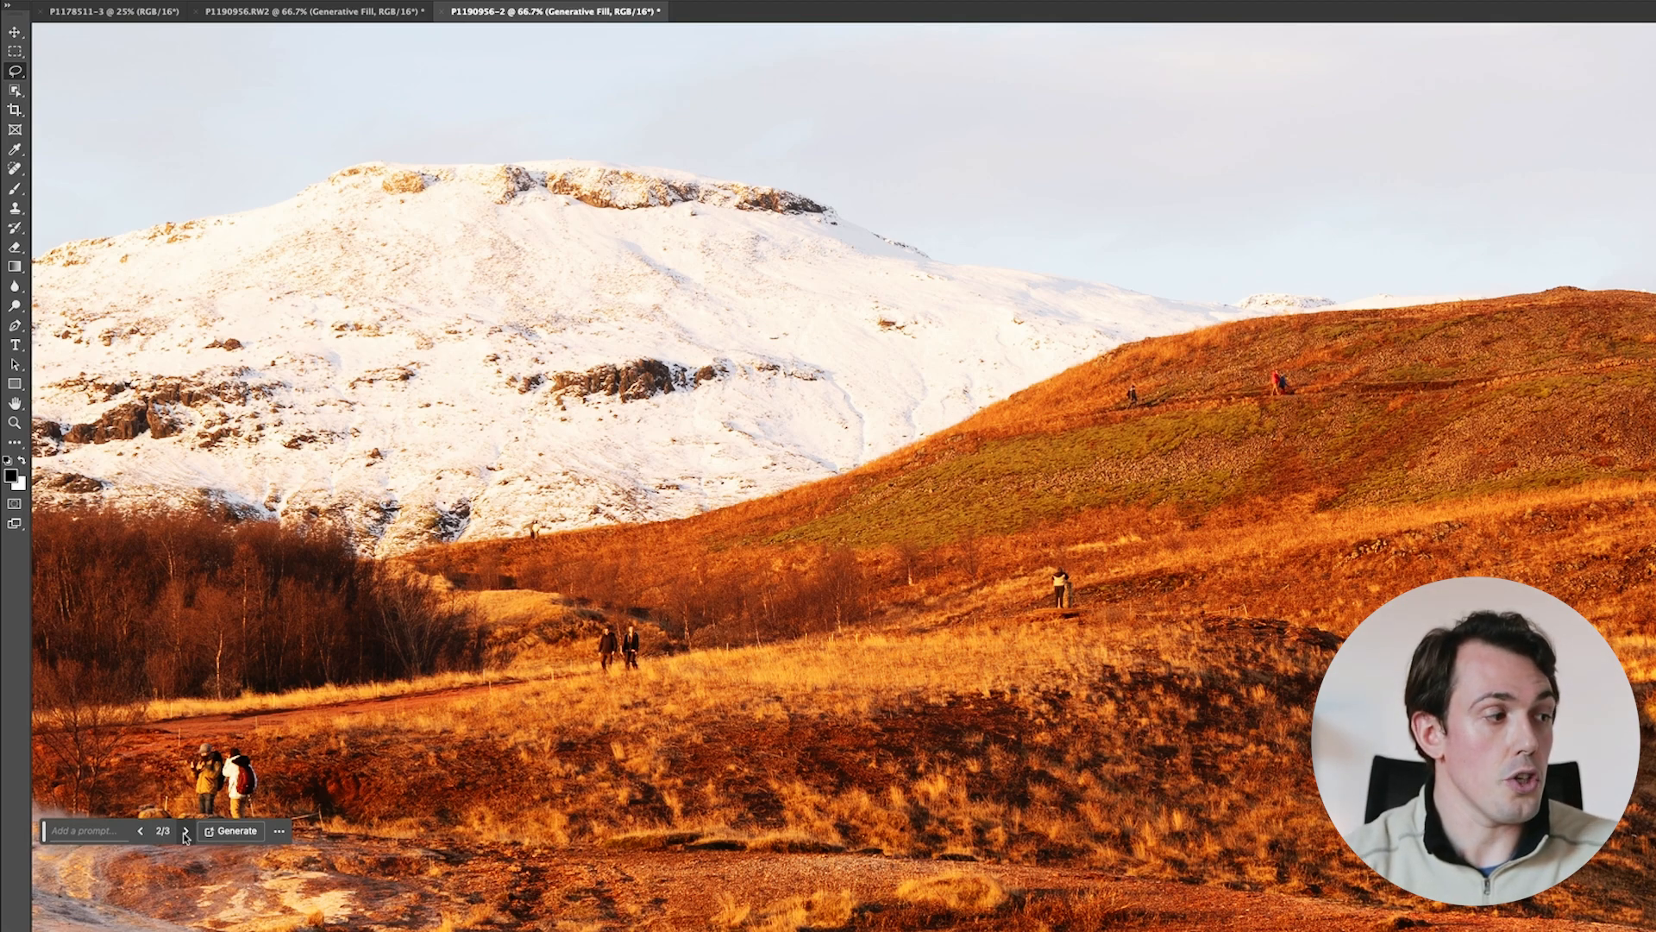
# Step: Compare the generated variations for the removed person near the stream and choose the third one
pyautogui.click(186, 833)
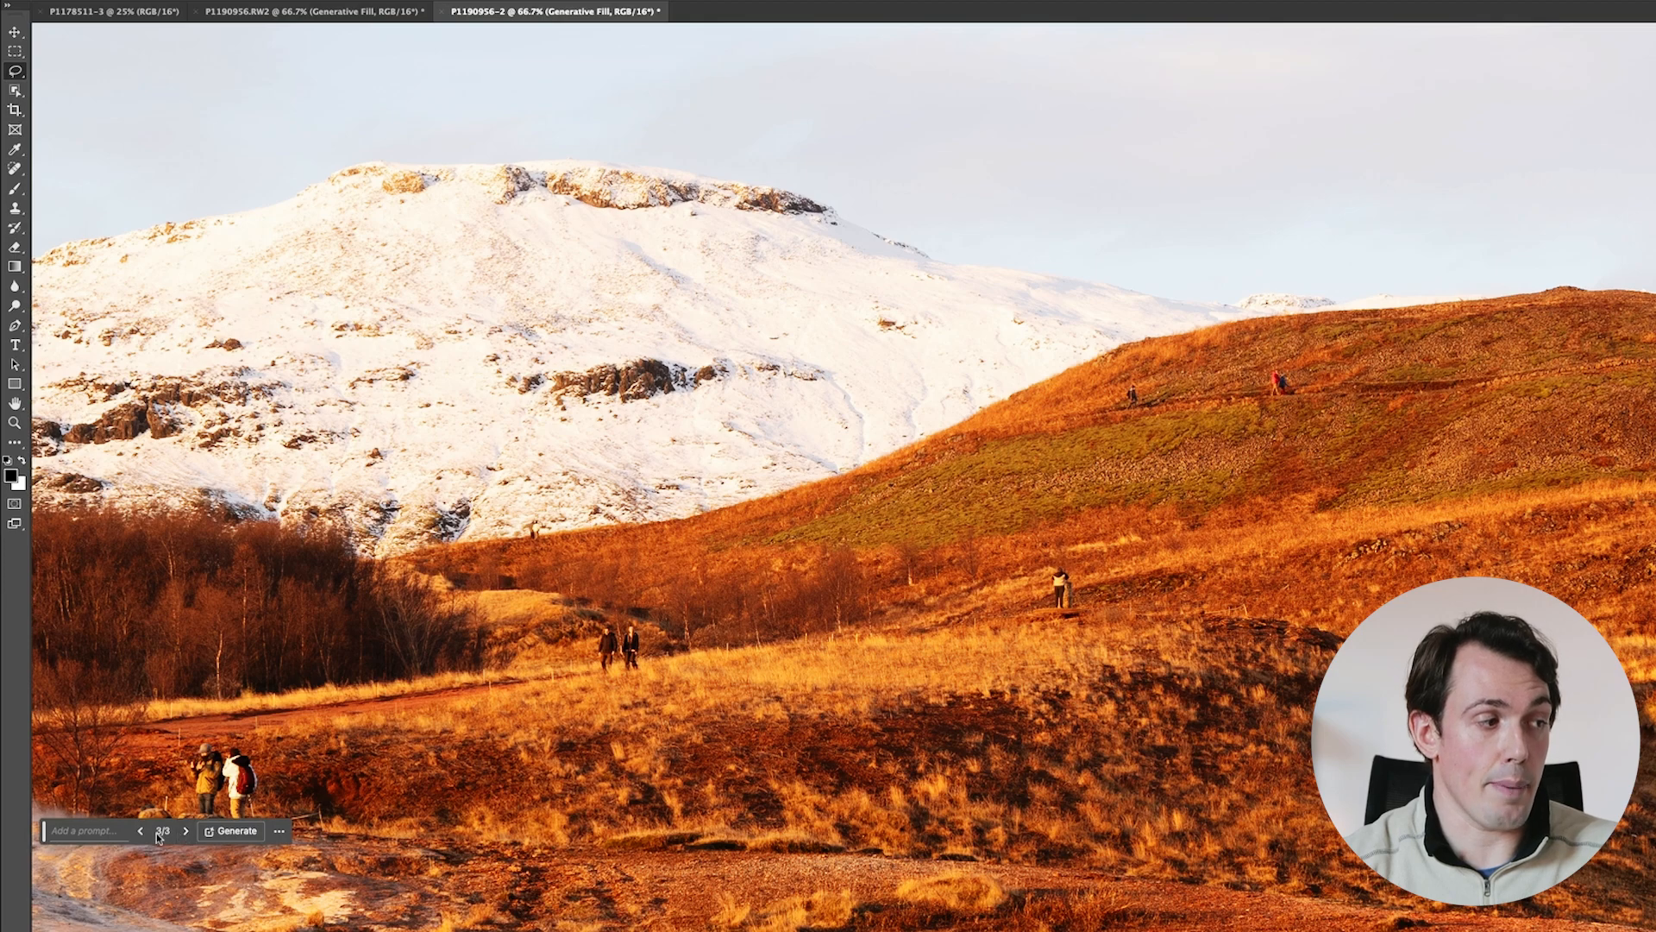
pyautogui.click(141, 832)
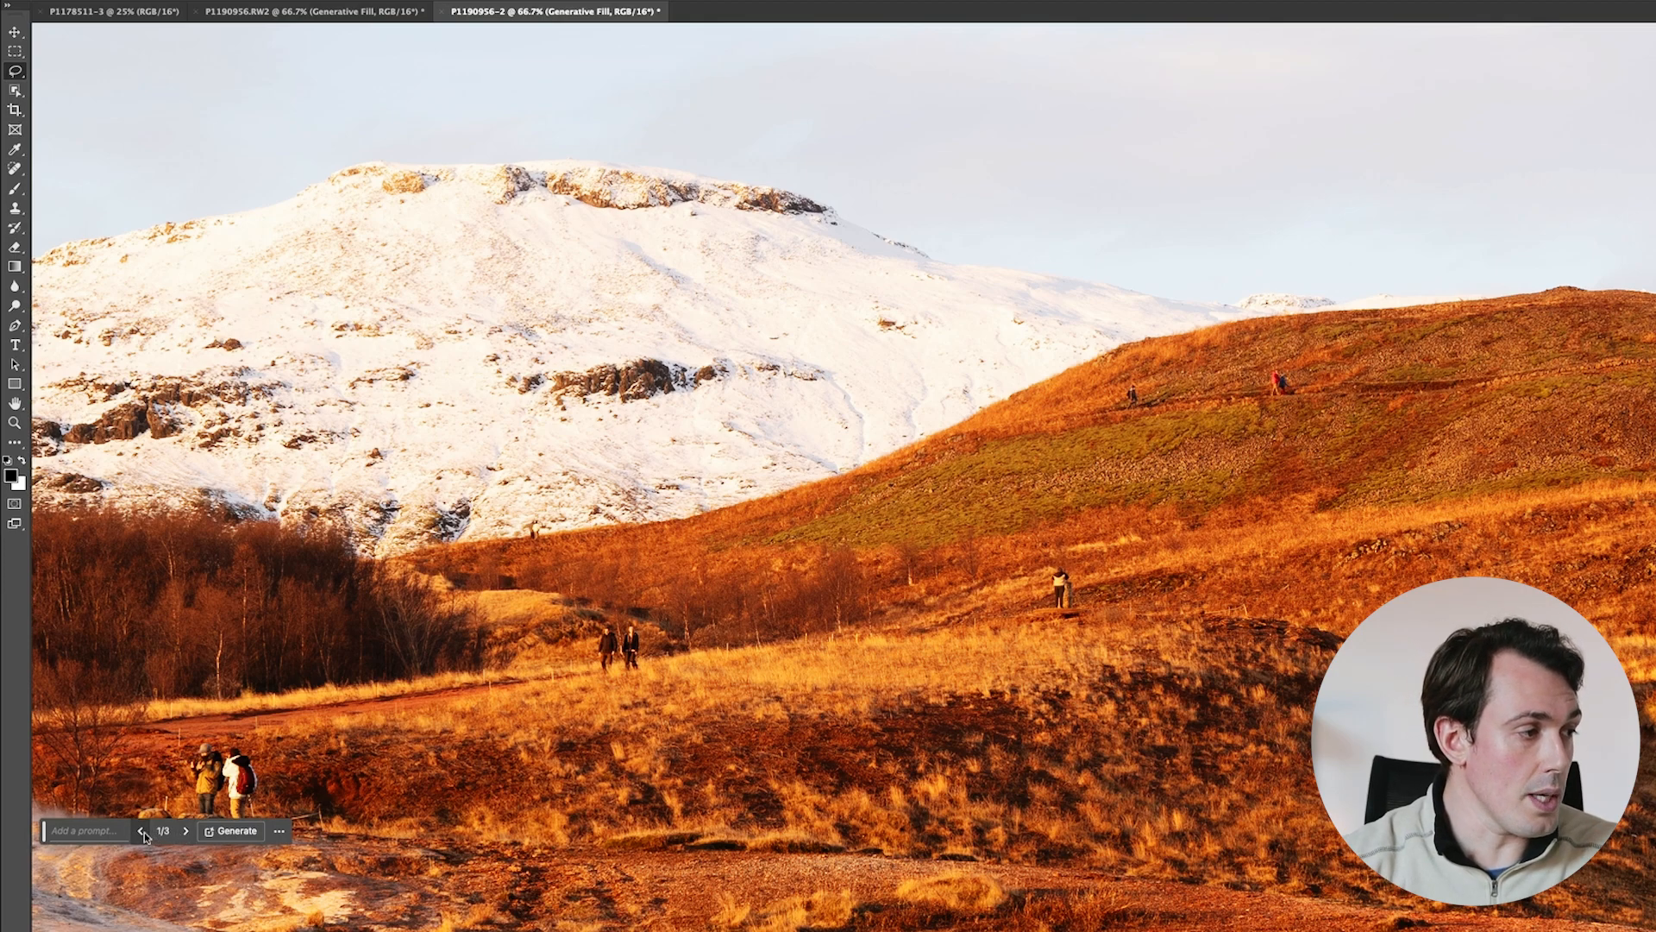
pyautogui.click(186, 833)
pyautogui.click(186, 833)
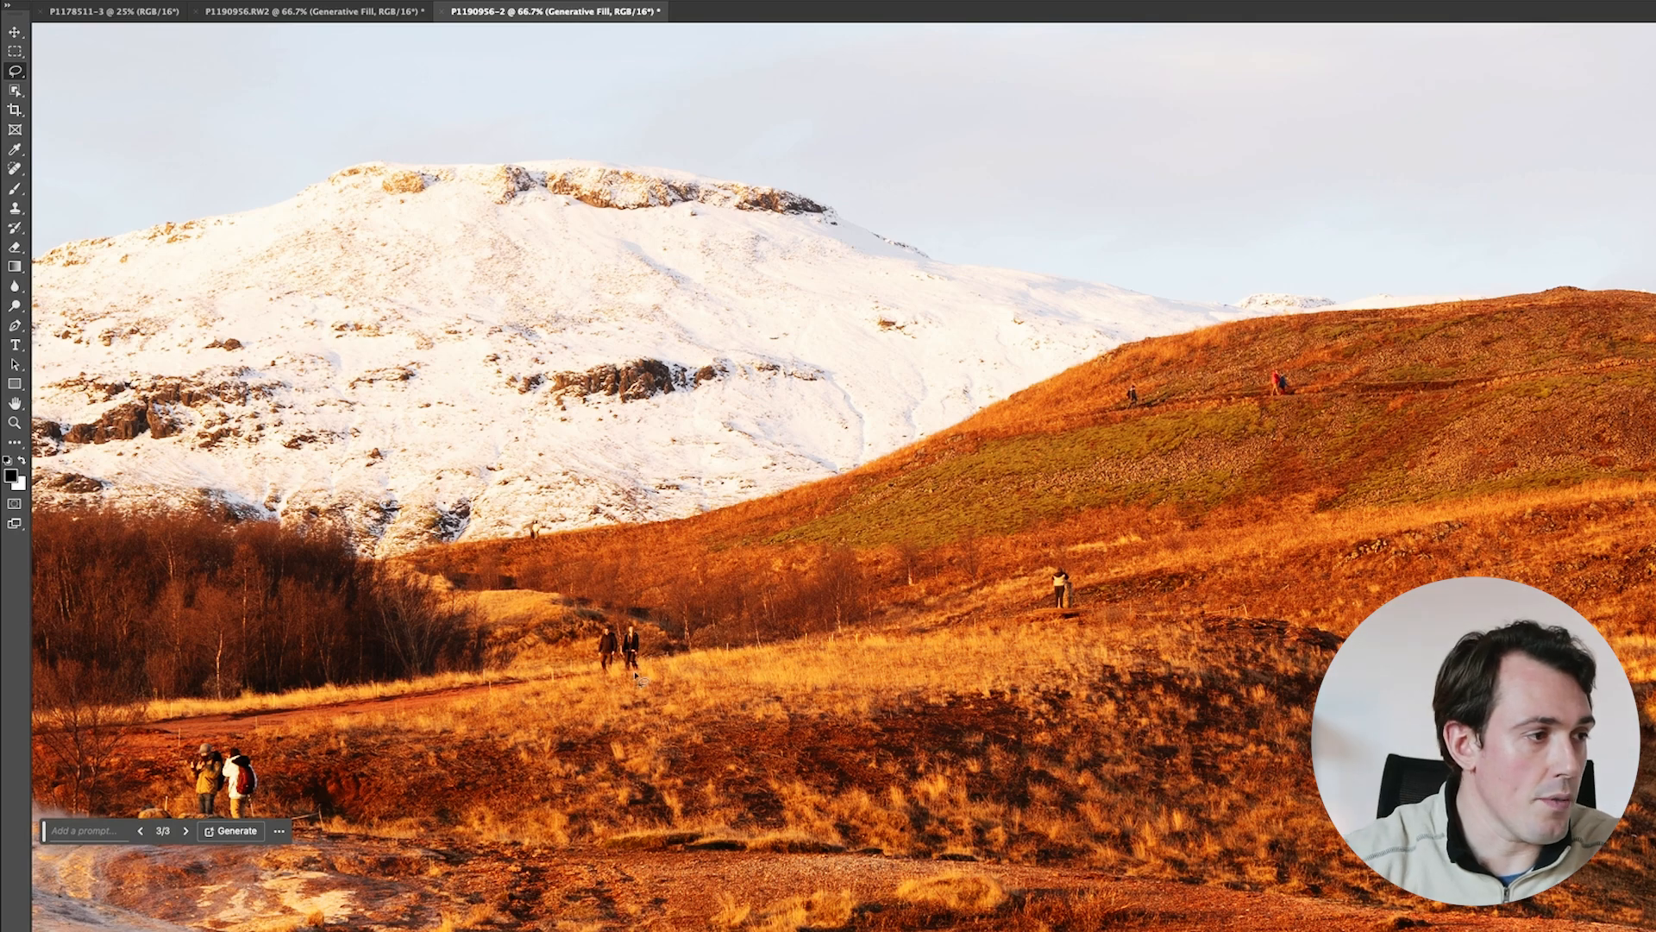
# Step: Lasso the two people walking on the grassy path and remove them using Generative Fill with an empty prompt
pyautogui.press('super+plus')
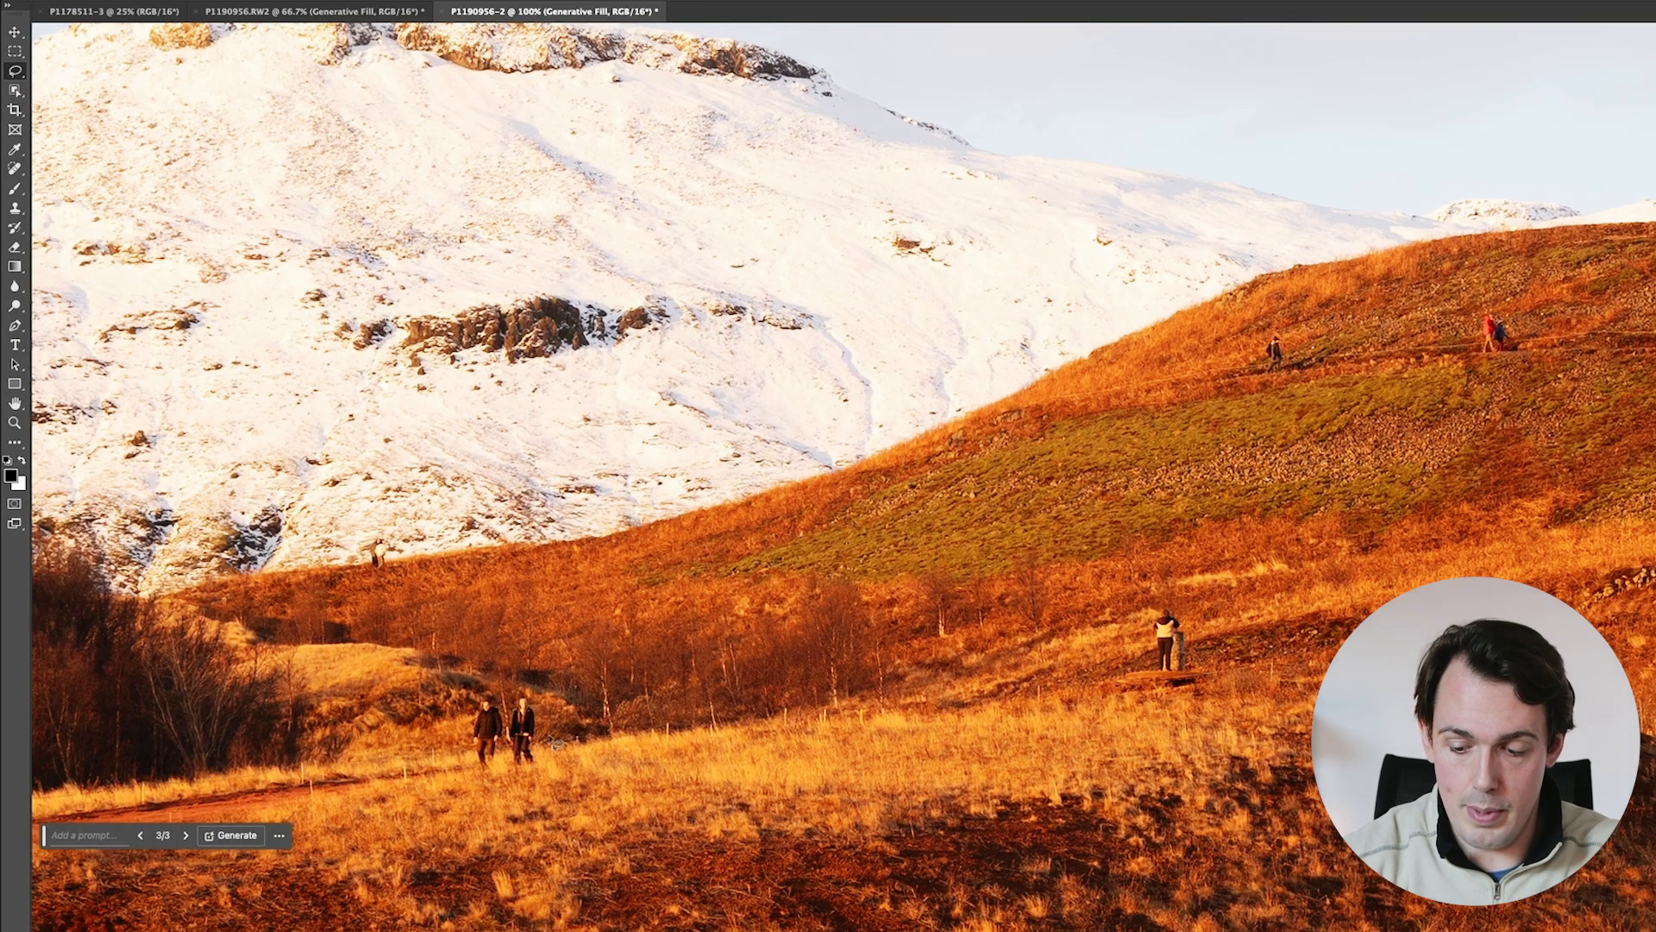
pyautogui.moveTo(526, 774)
pyautogui.mouseDown()
pyautogui.moveTo(476, 782)
pyautogui.moveTo(468, 710)
pyautogui.moveTo(544, 701)
pyautogui.moveTo(557, 729)
pyautogui.moveTo(531, 774)
pyautogui.mouseUp()
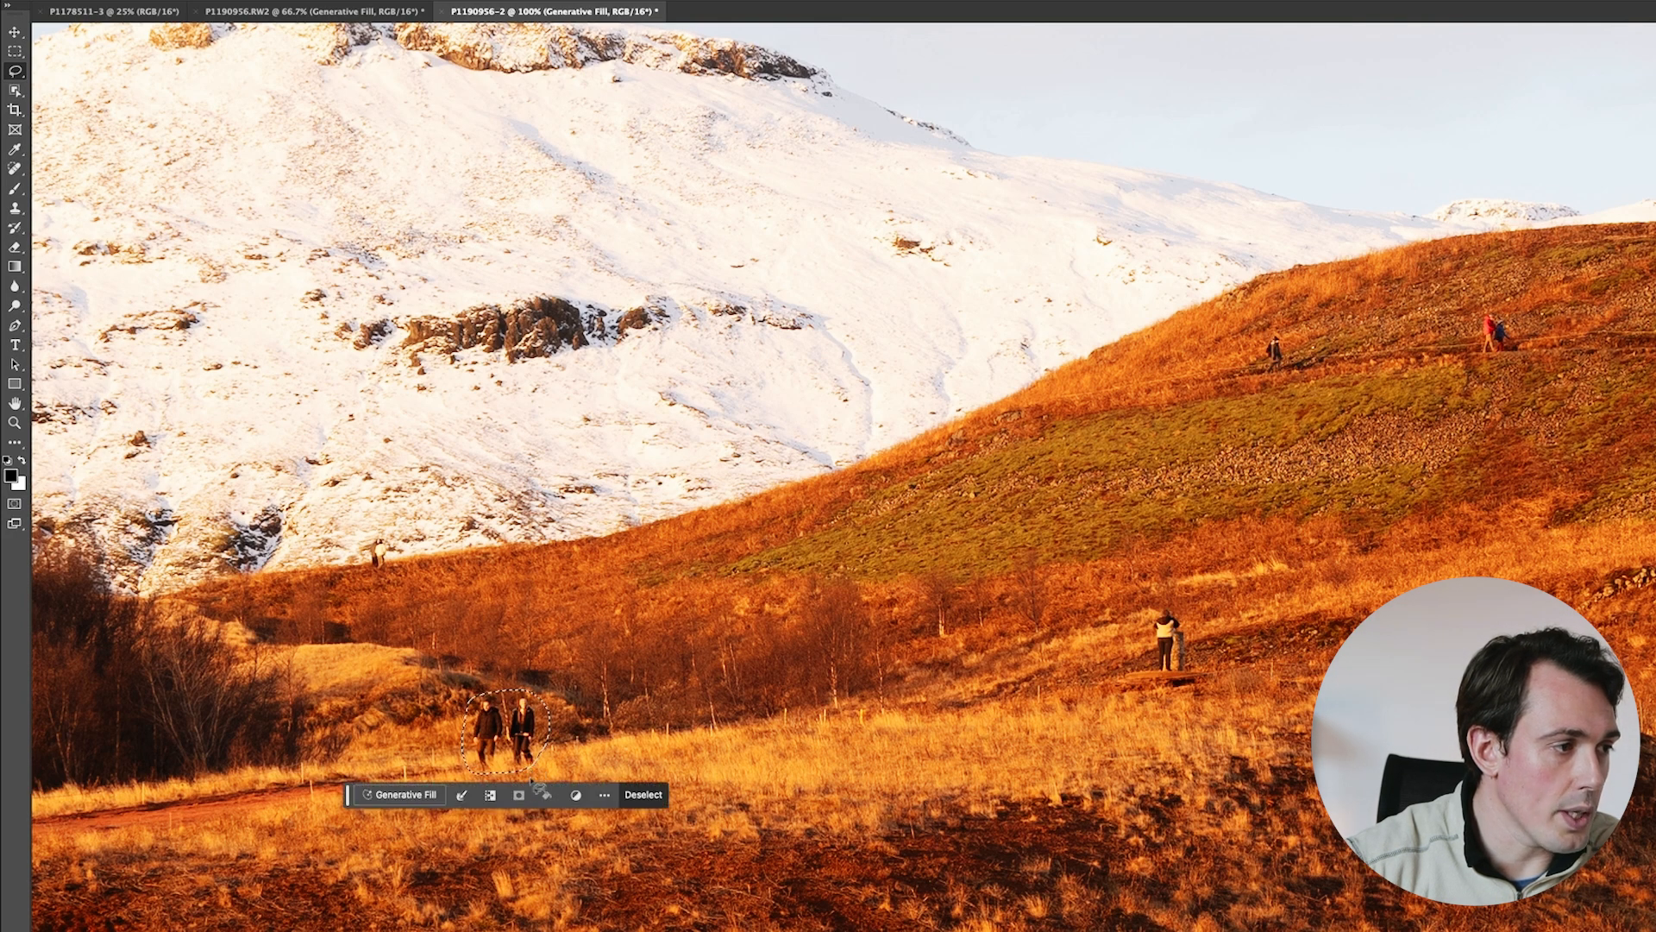
pyautogui.click(404, 794)
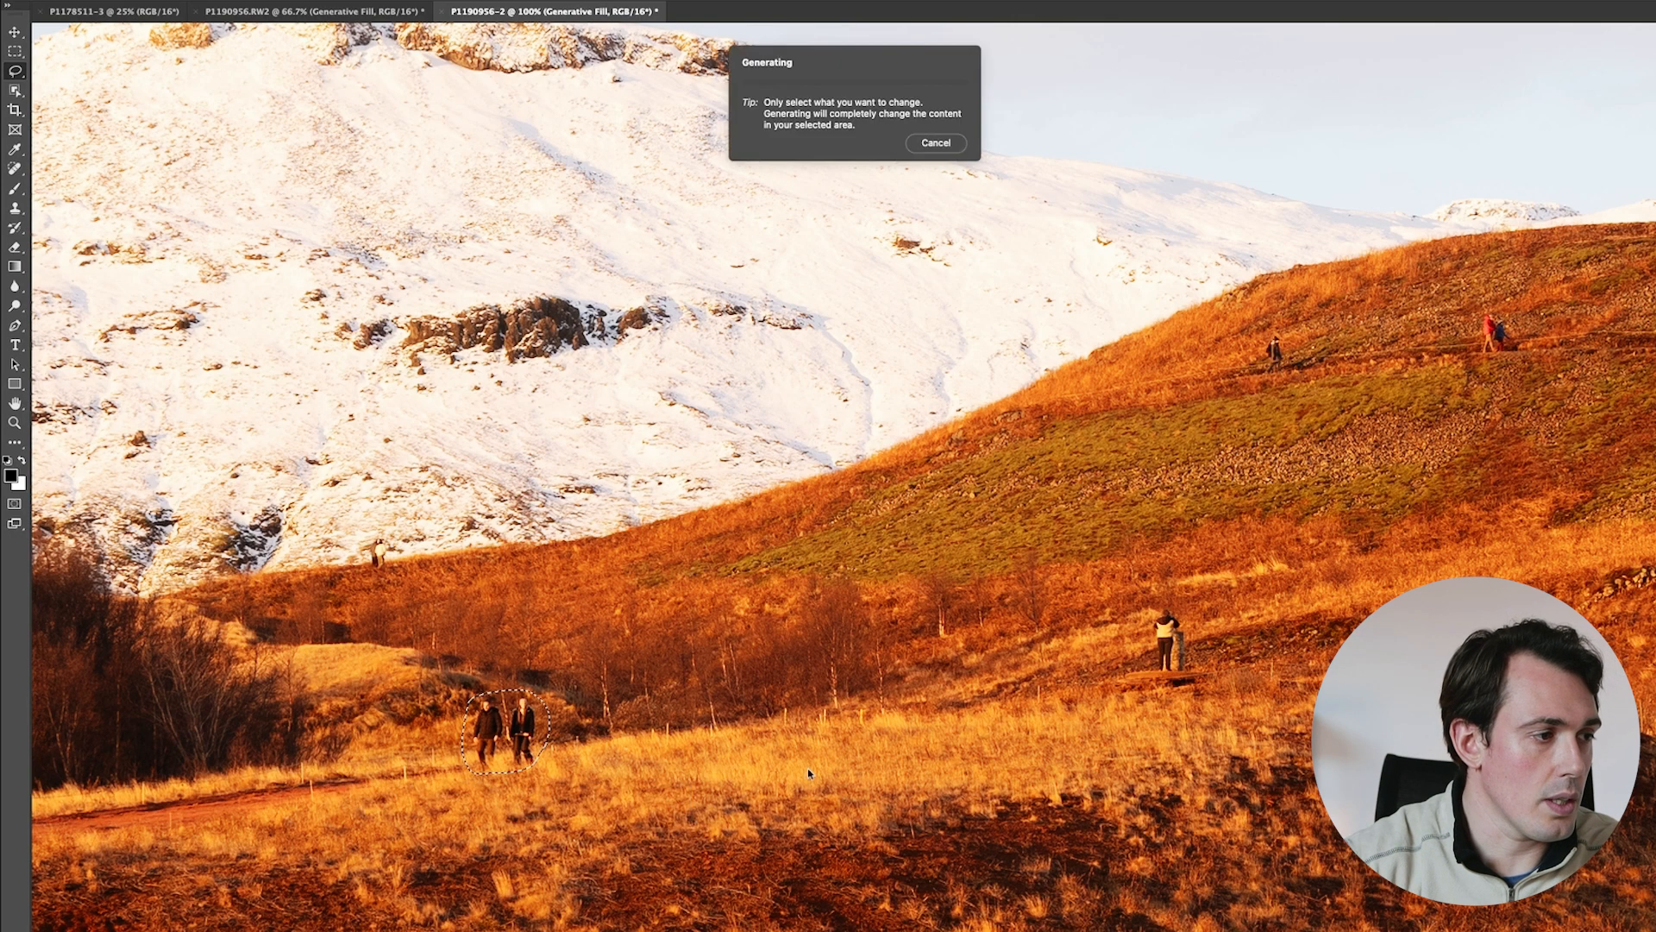
pyautogui.click(657, 795)
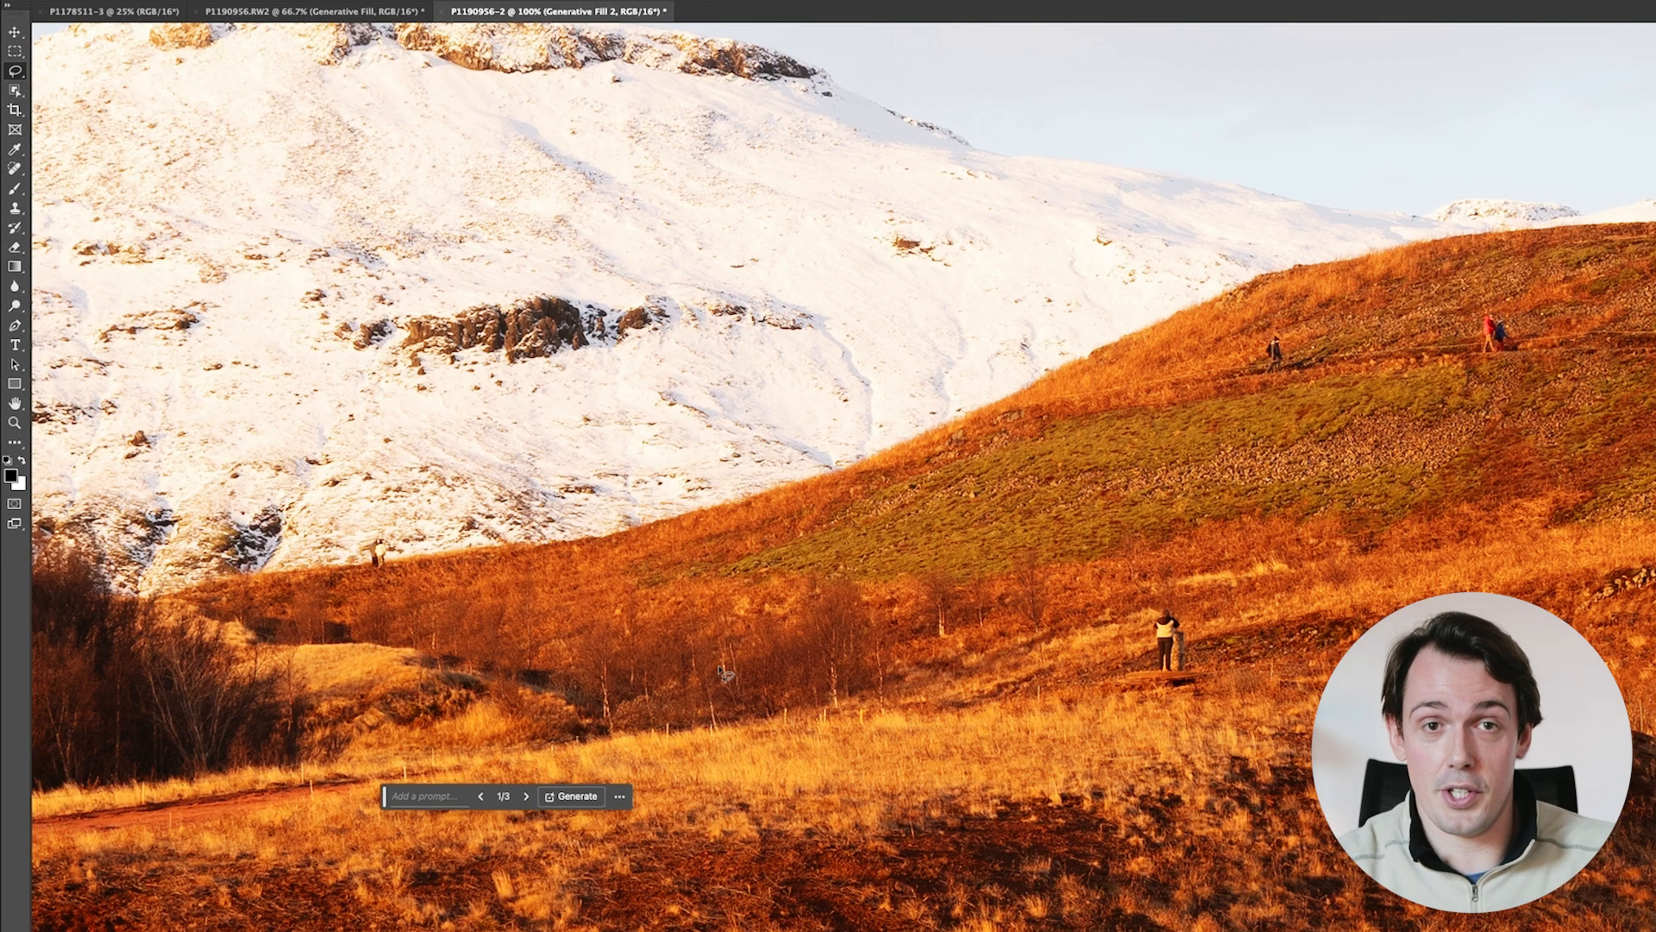
# Step: Compare the generated variations of the grassy path where the two walkers stood
pyautogui.click(528, 797)
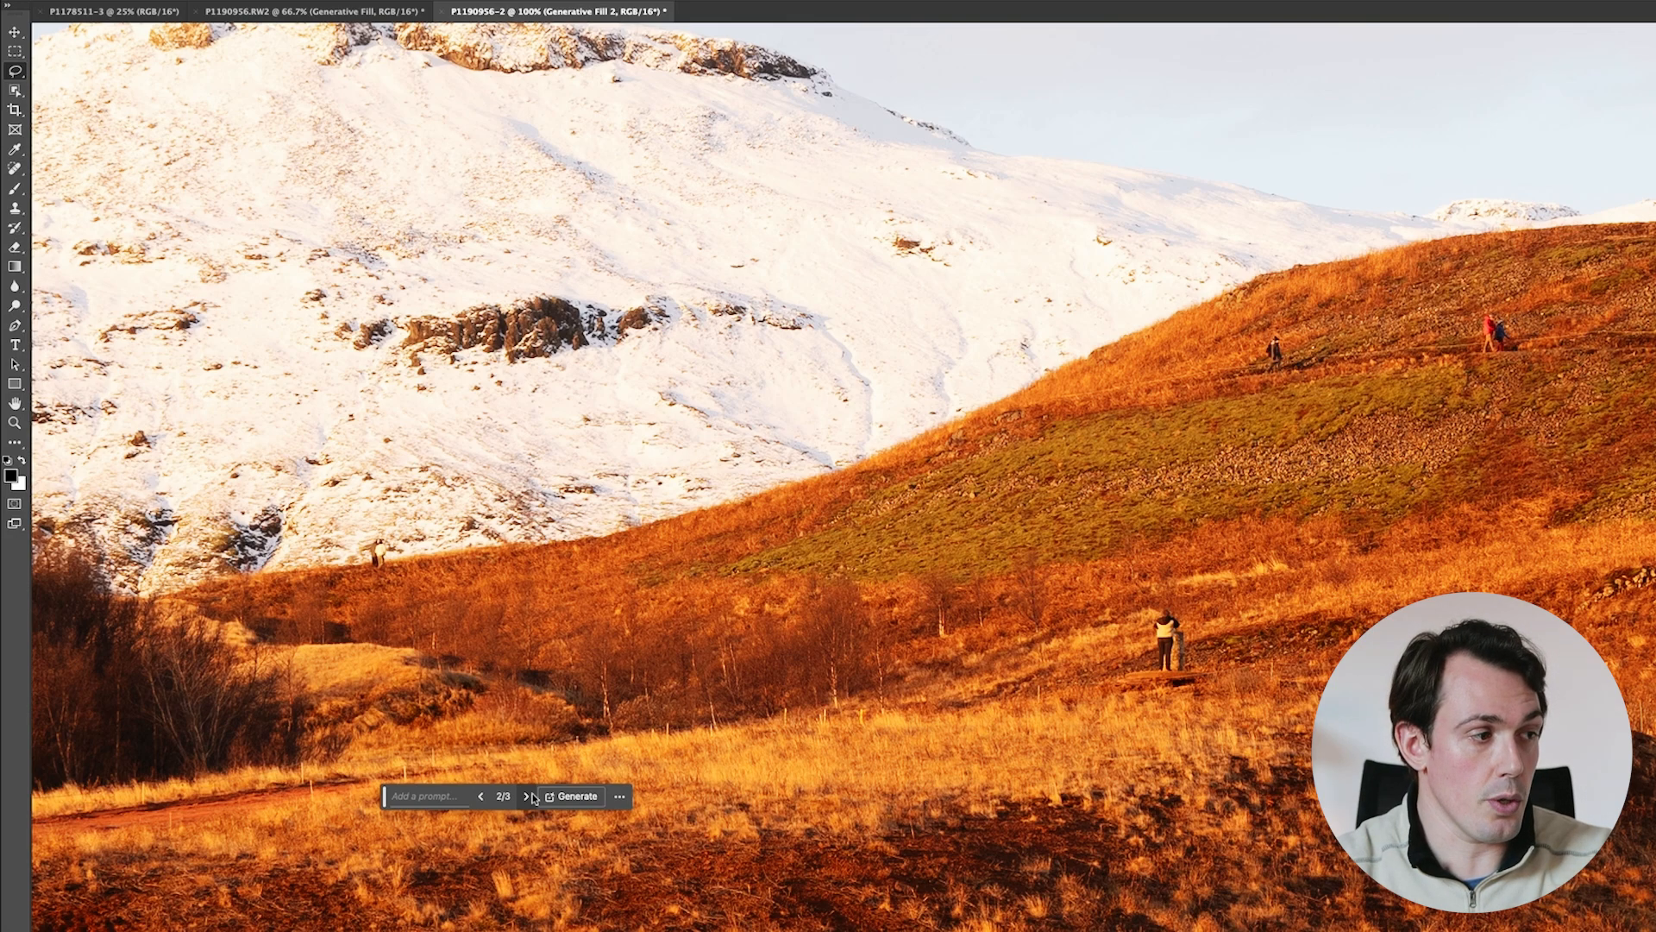
pyautogui.click(527, 796)
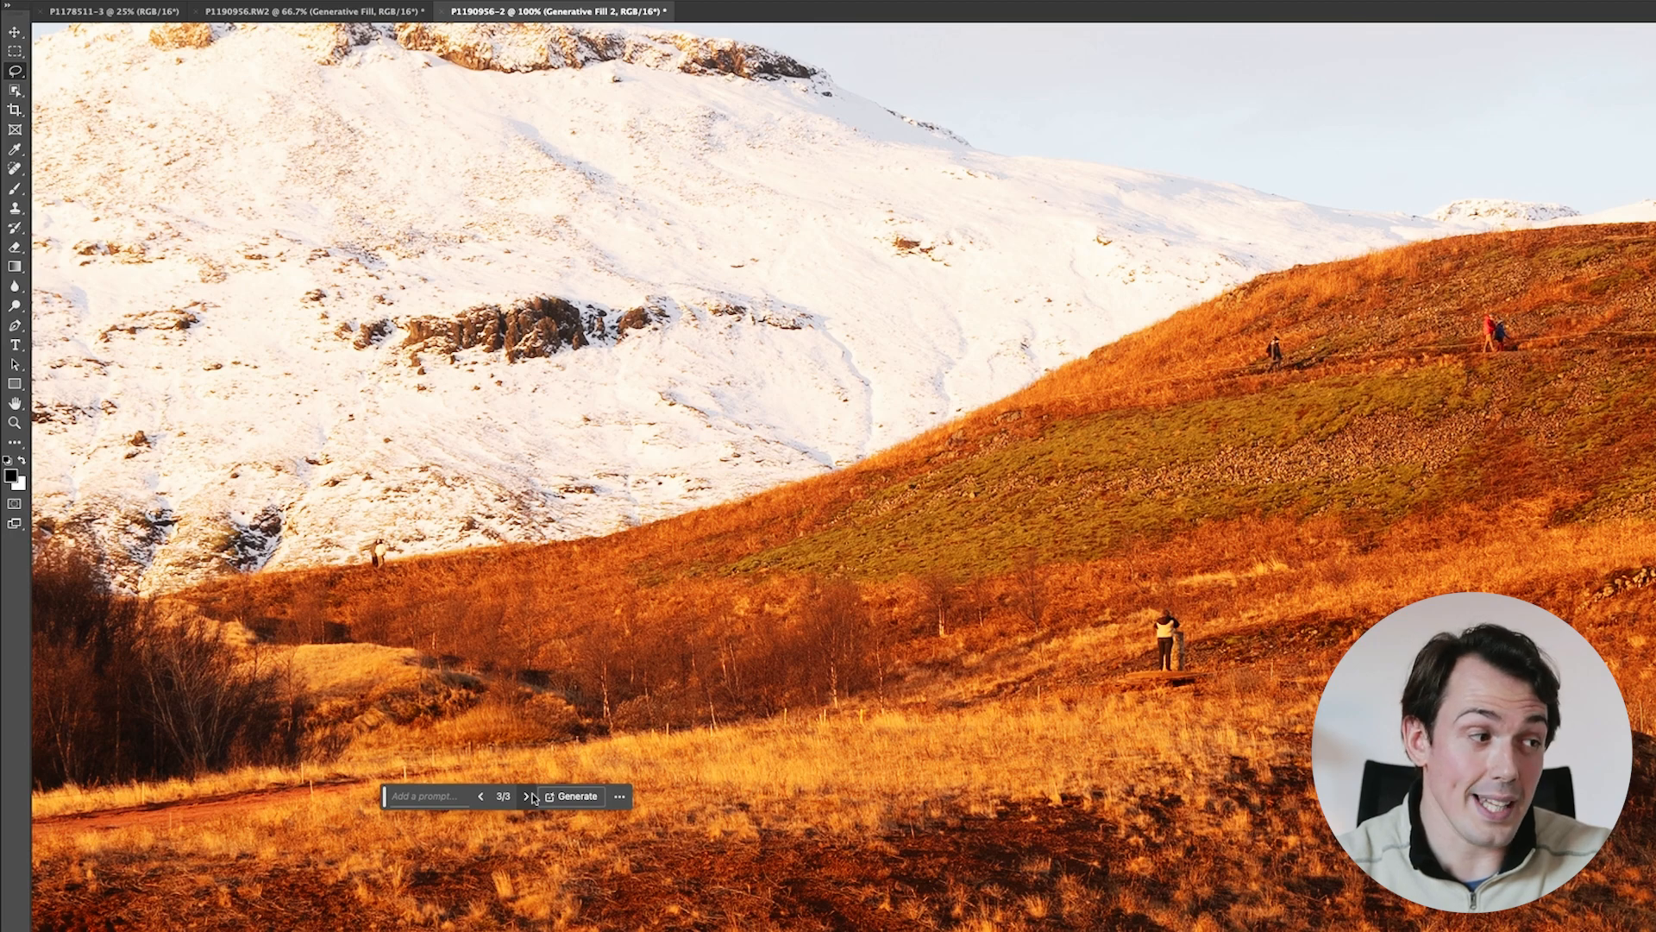
pyautogui.click(481, 796)
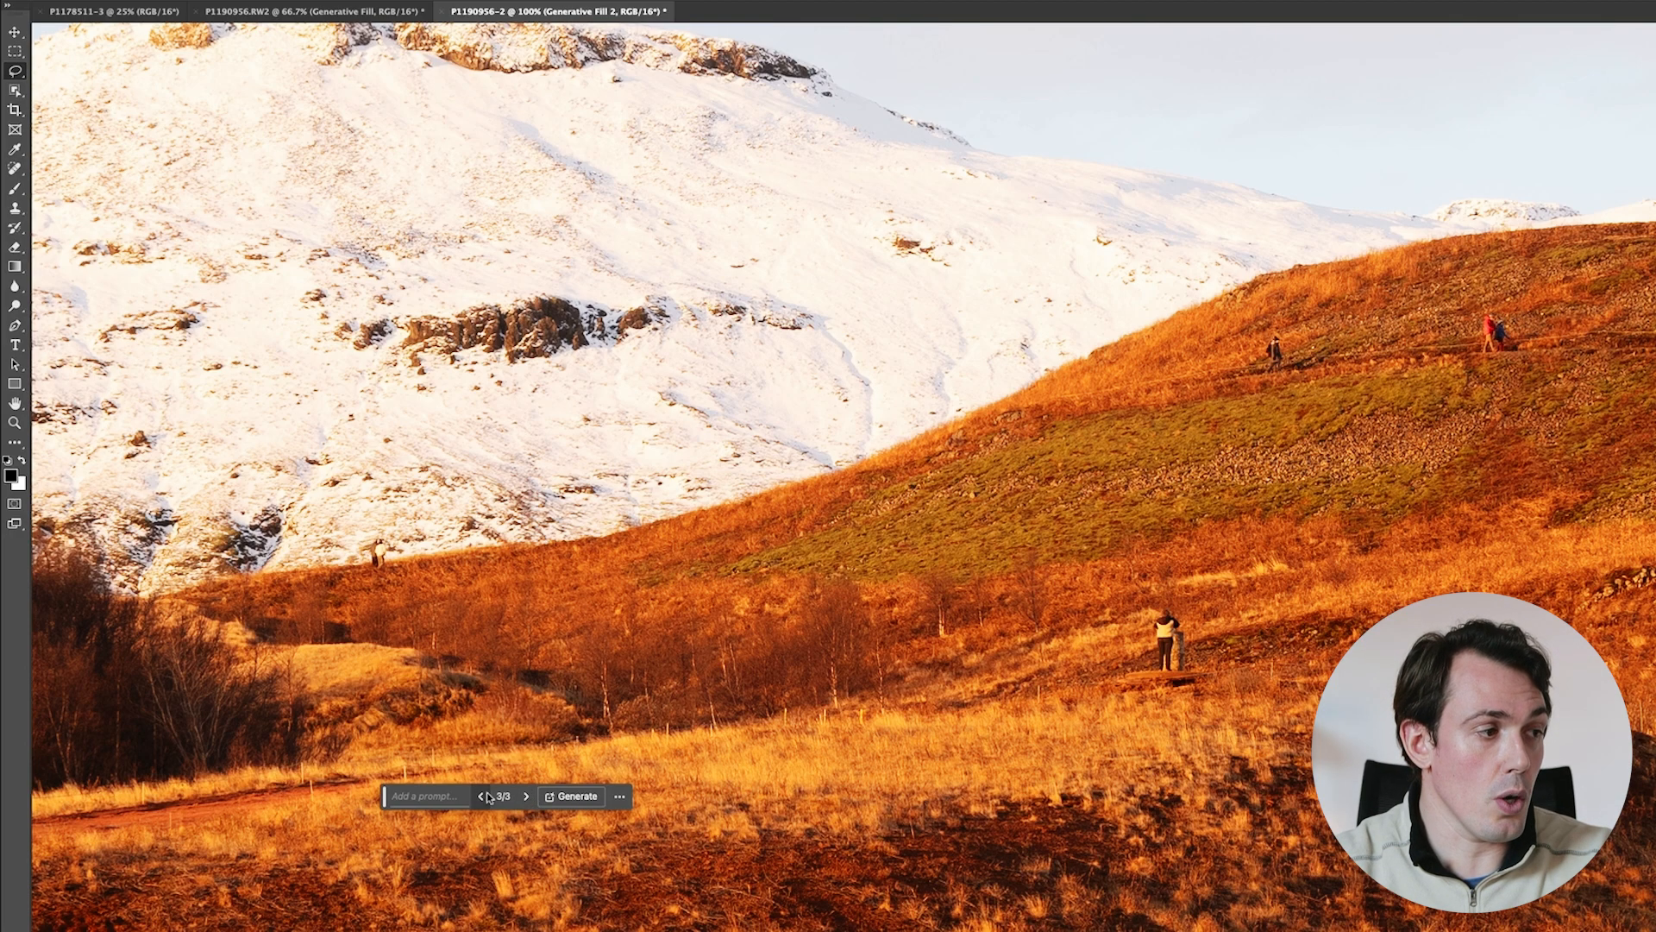
pyautogui.click(482, 797)
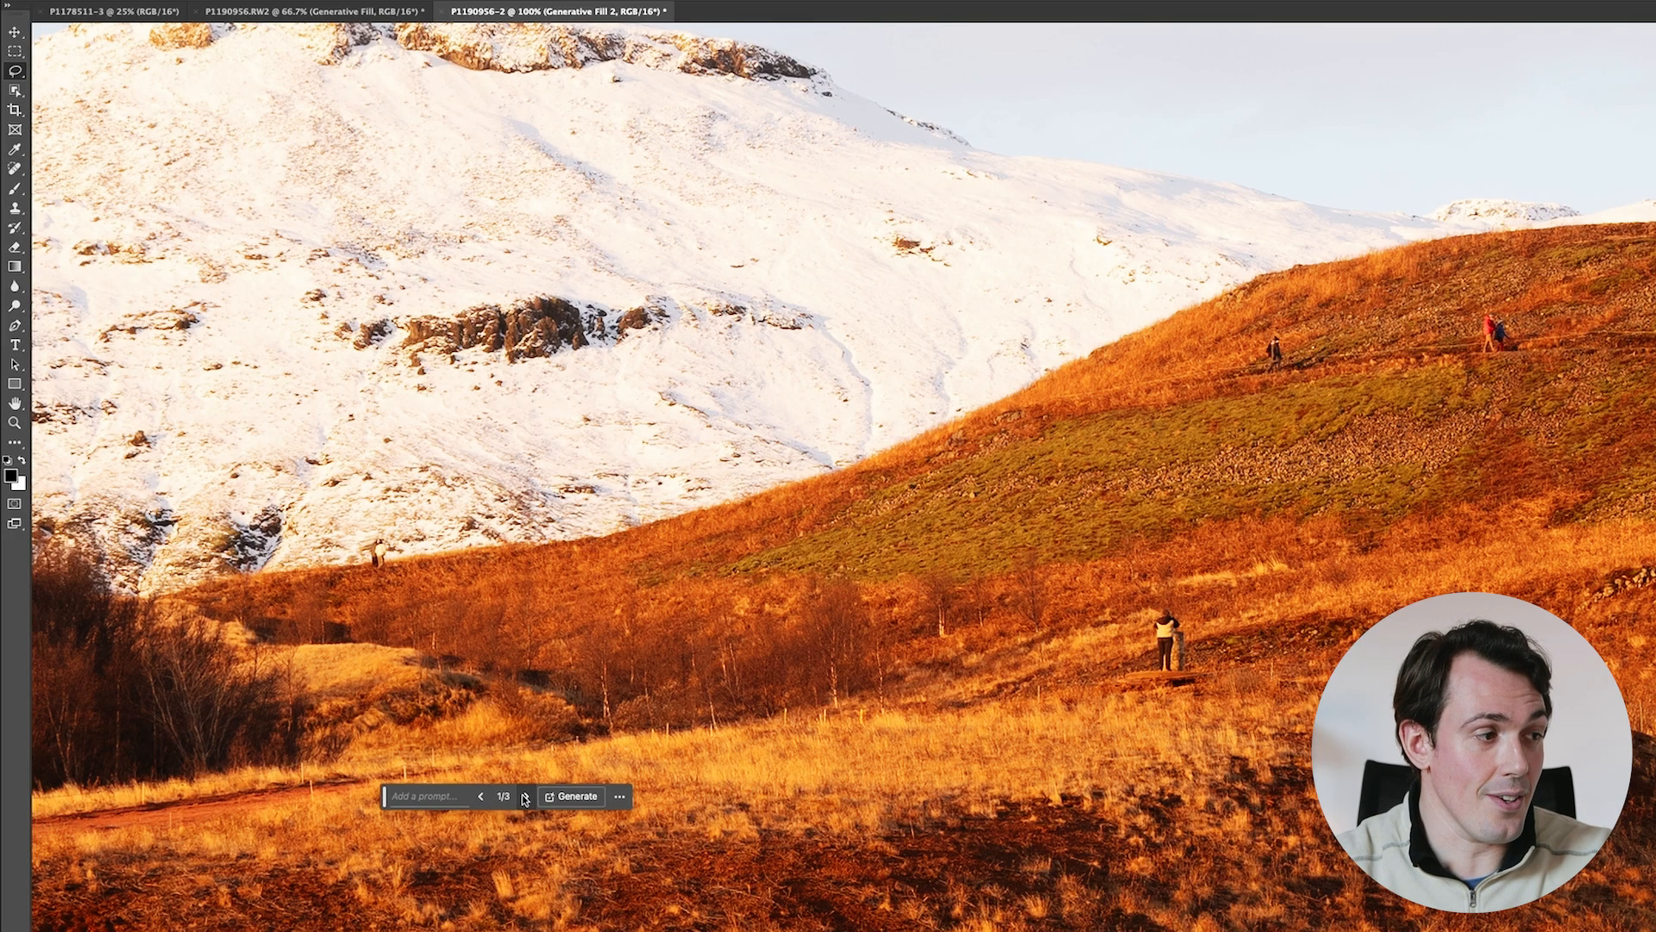
pyautogui.click(526, 796)
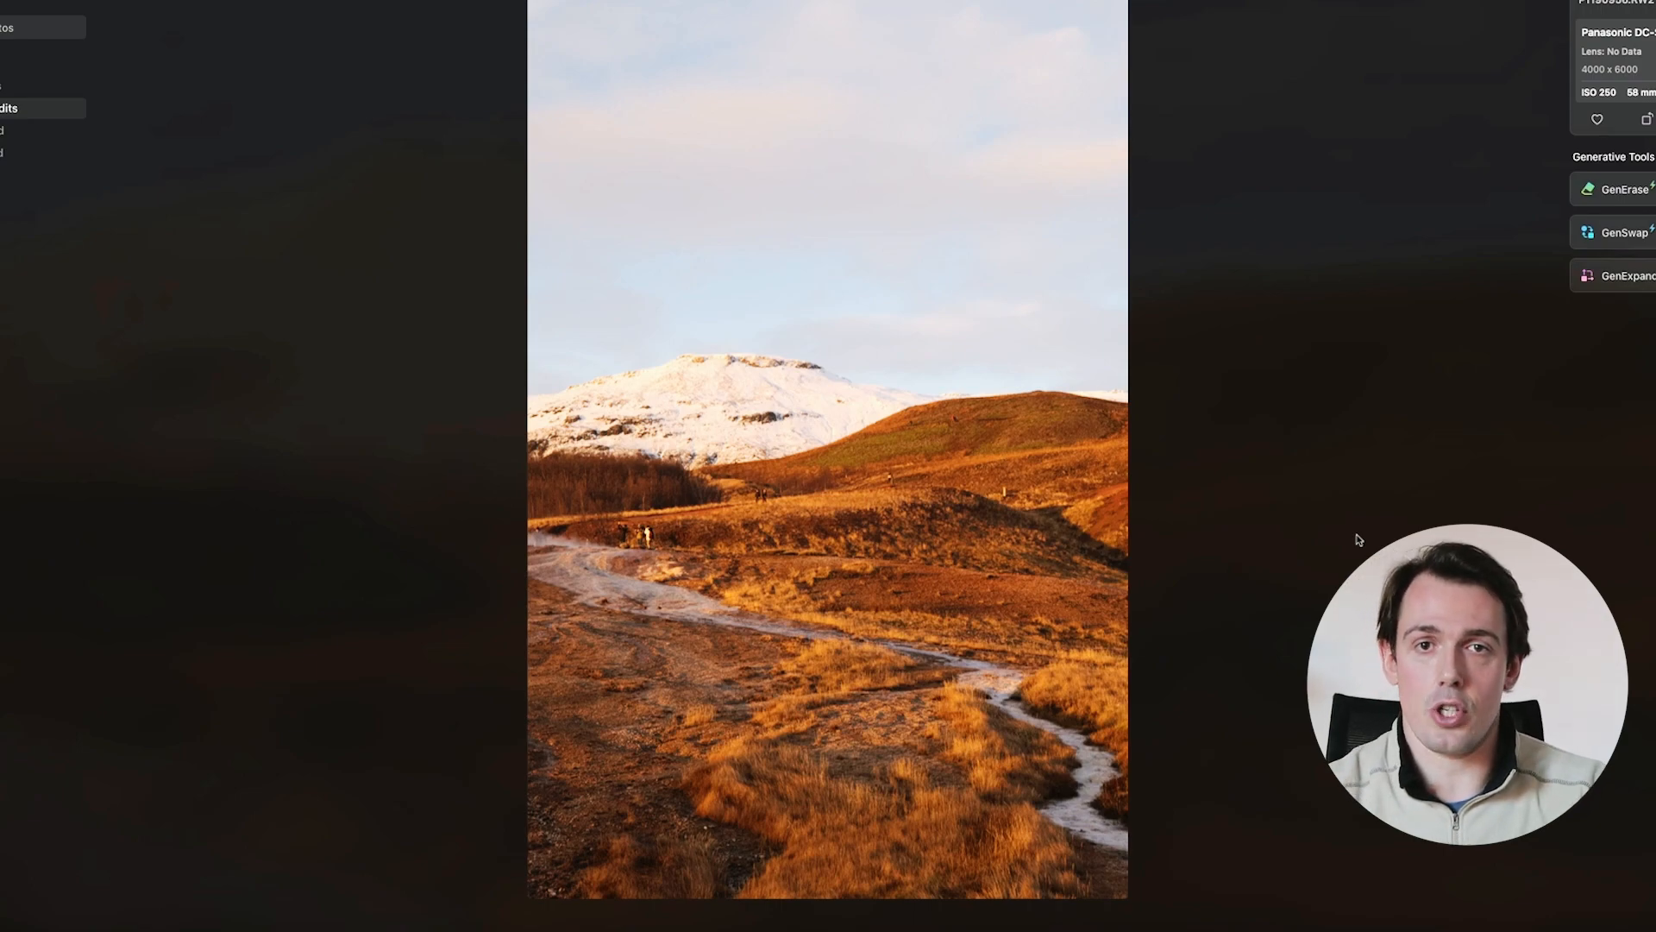
# Step: Switch to Luminar Neo and open GenErase on the snowy mountain photo with a brush size of 15
pyautogui.click(1638, 196)
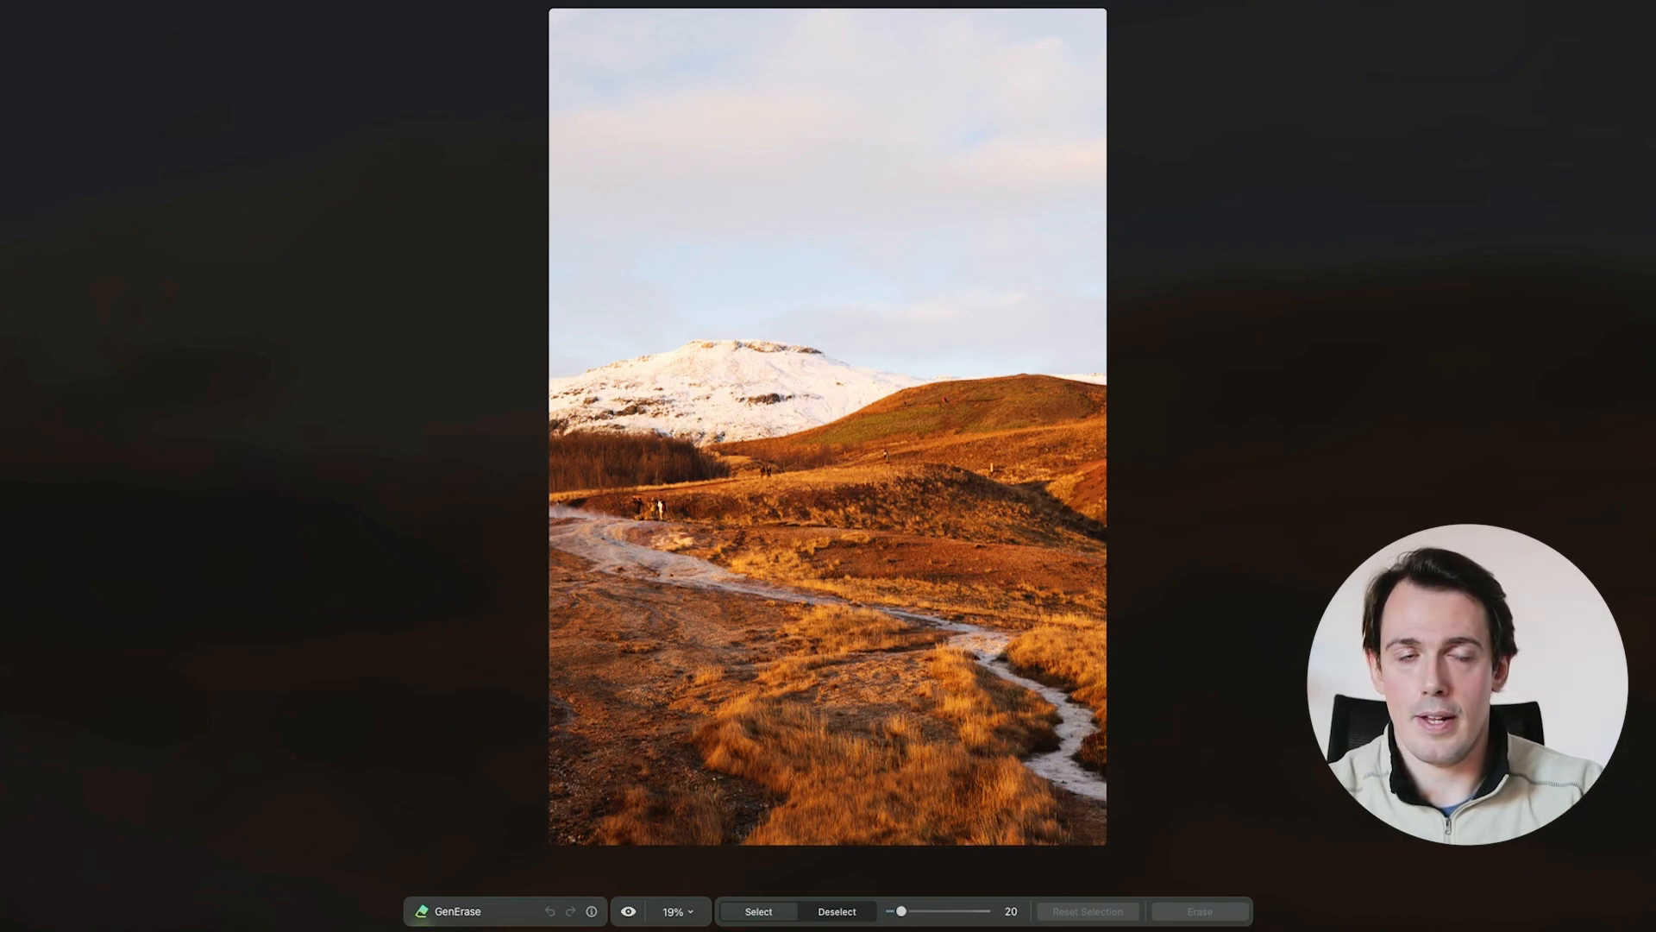
pyautogui.click(677, 911)
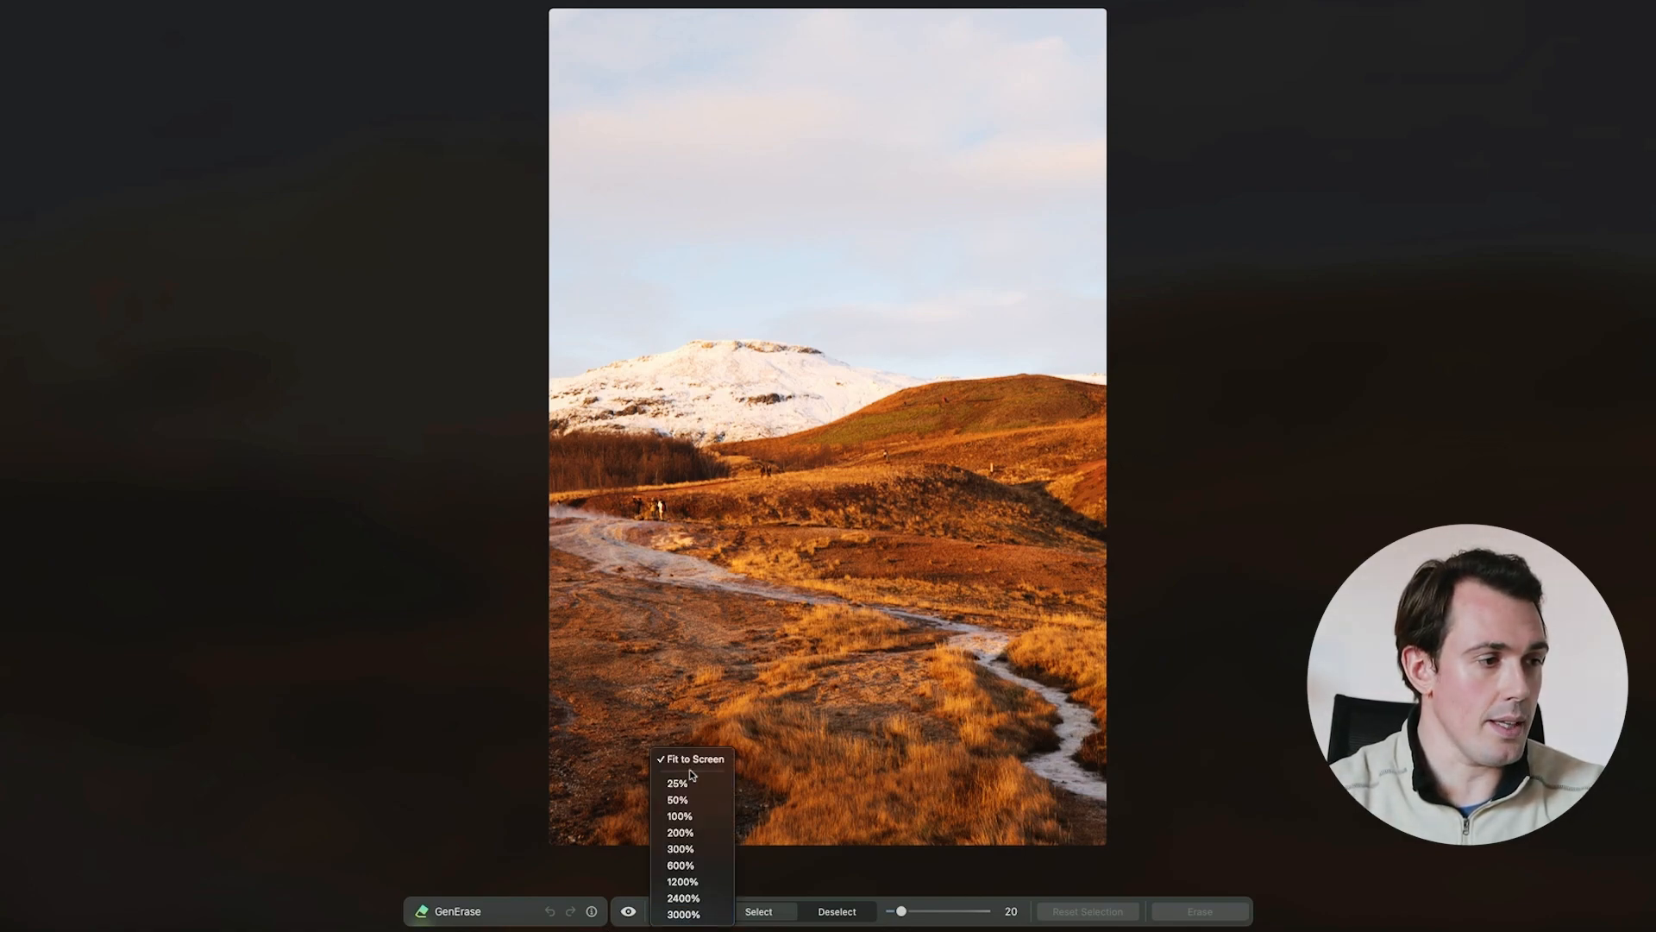
pyautogui.click(690, 800)
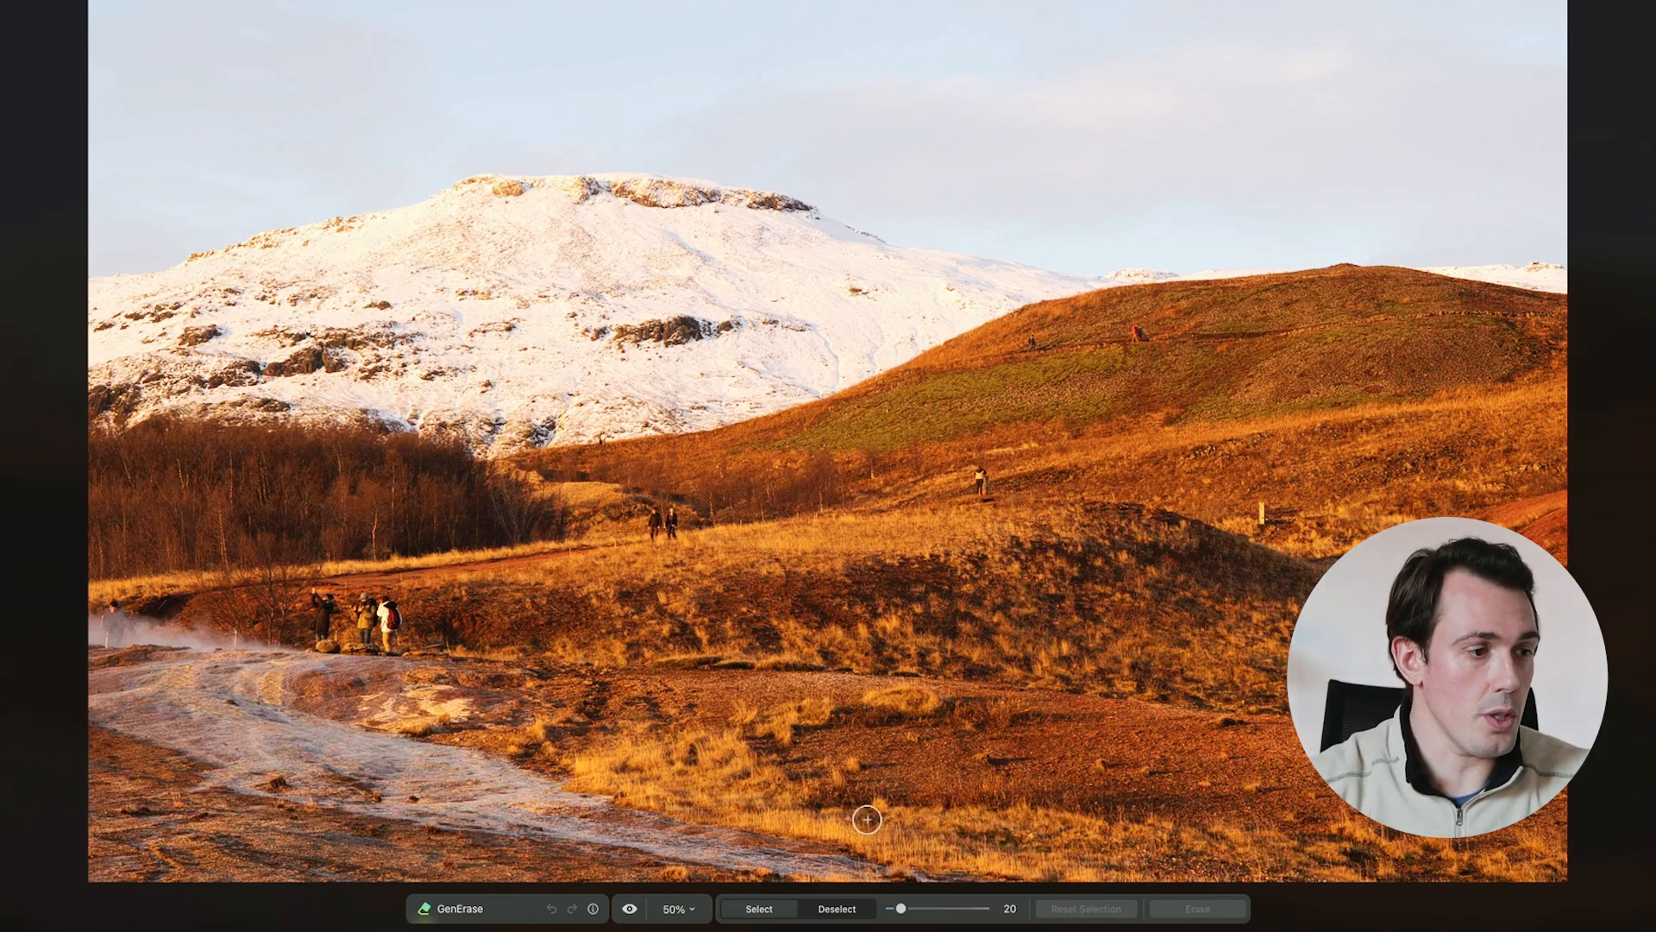
pyautogui.moveTo(901, 911); pyautogui.dragTo(896, 911)
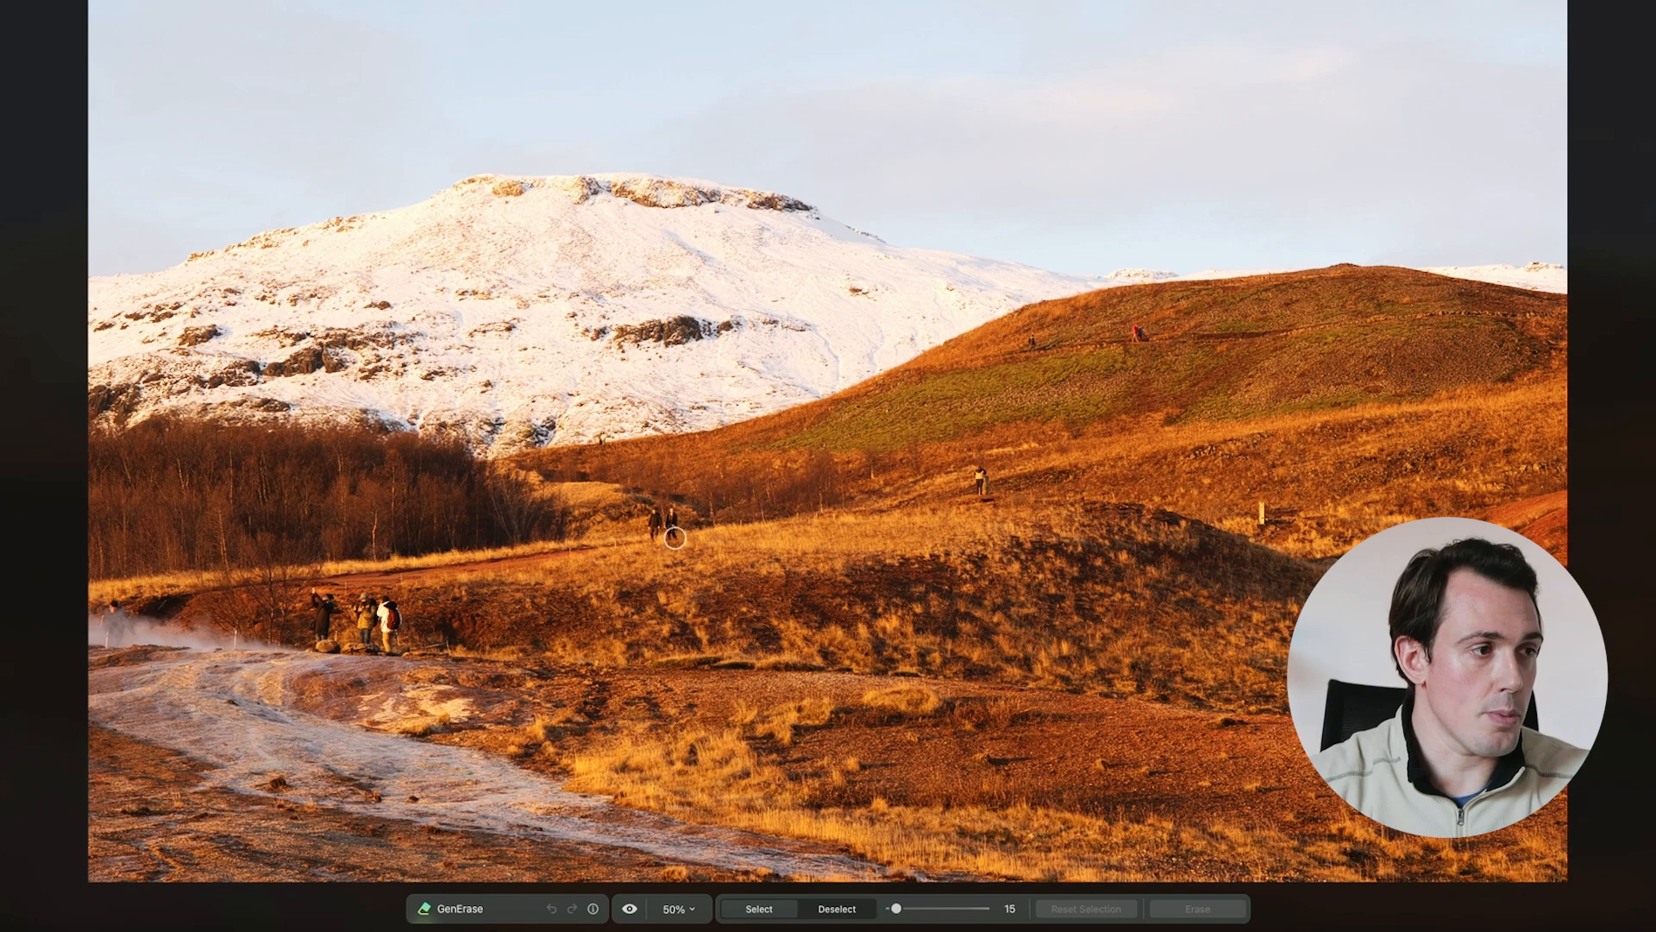
# Step: Mark the people on the path, the hillside and beside the stream, and erase them all together
pyautogui.moveTo(651, 515)
pyautogui.mouseDown()
pyautogui.moveTo(652, 543)
pyautogui.moveTo(665, 515)
pyautogui.moveTo(675, 539)
pyautogui.mouseUp()
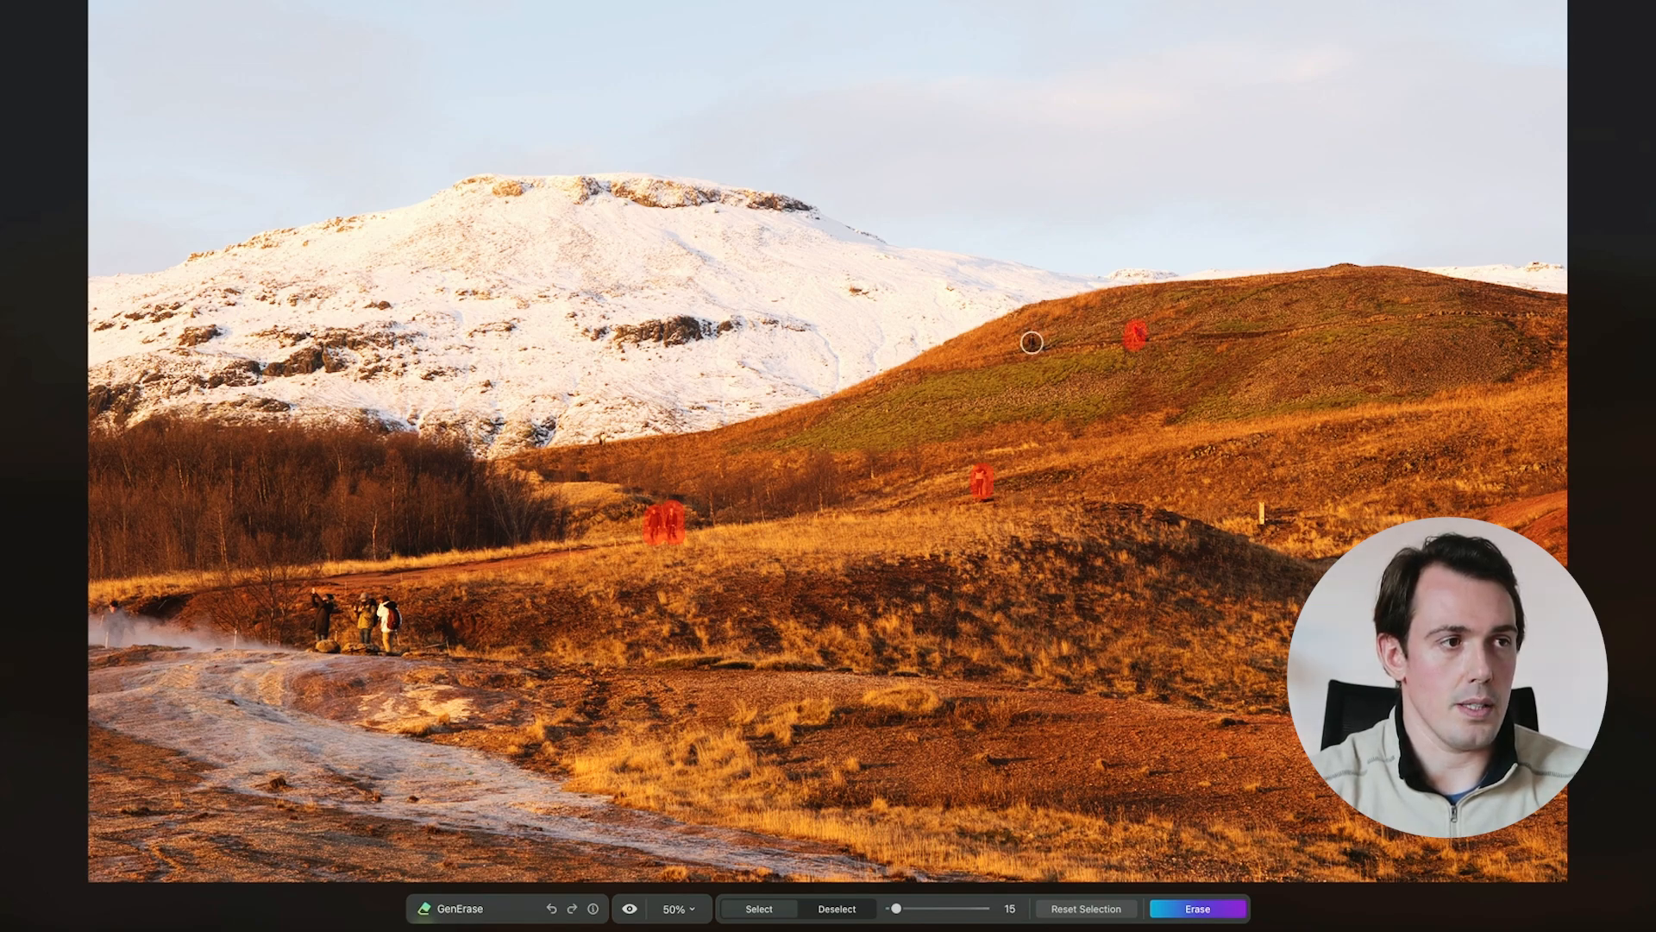
pyautogui.click(1032, 342)
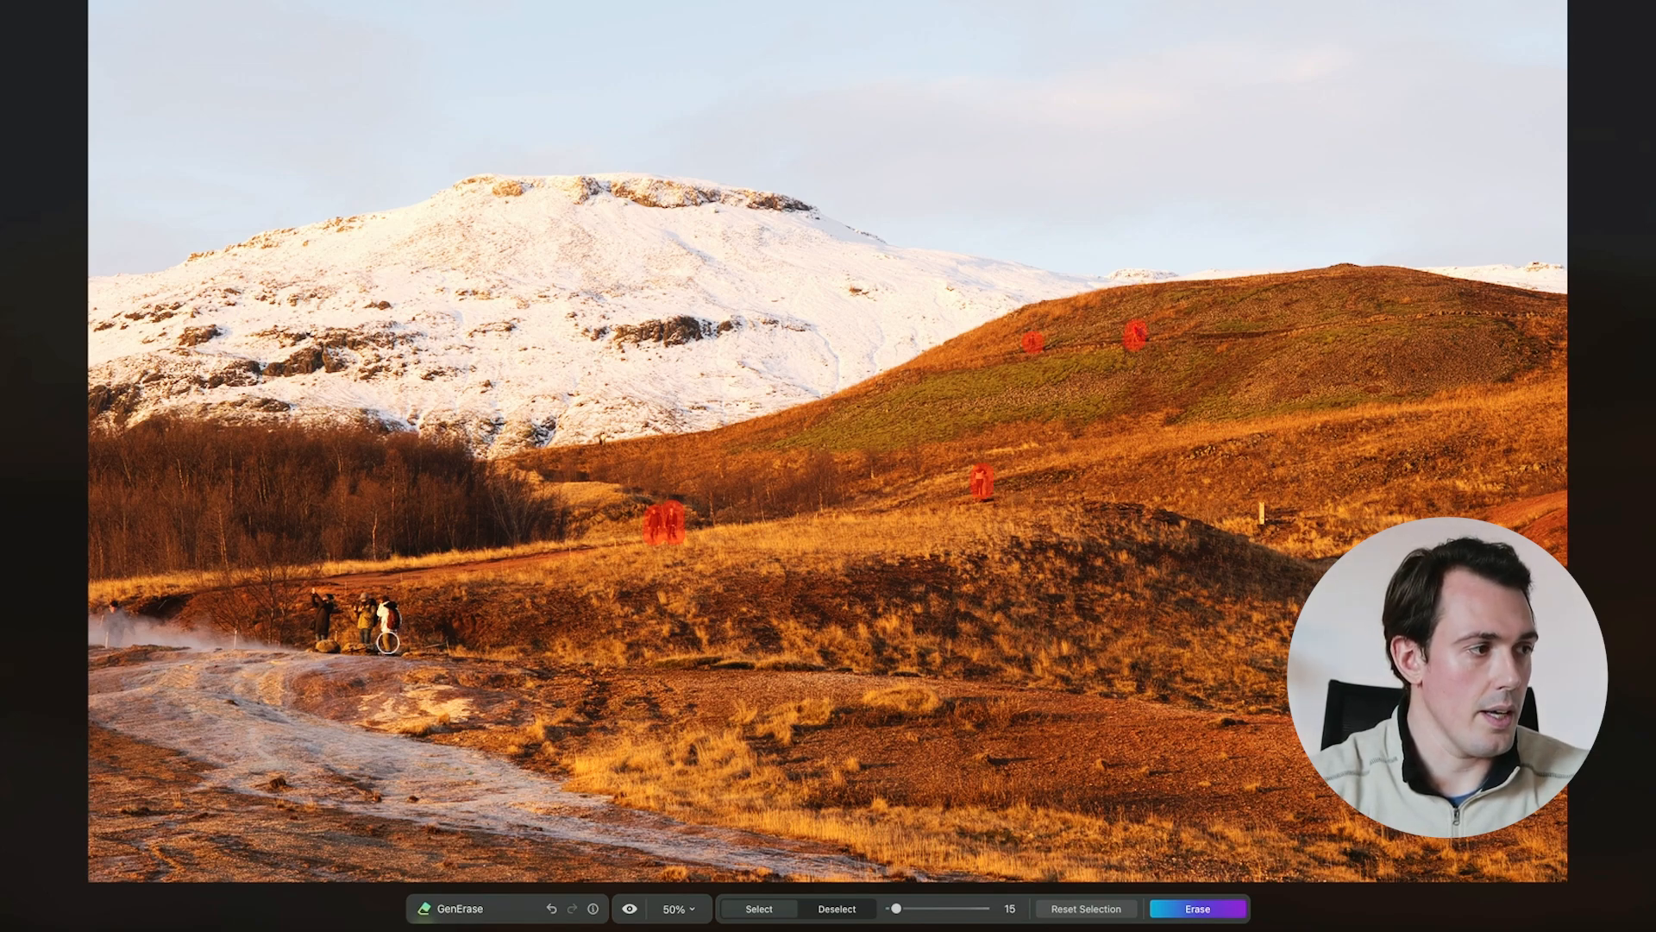
pyautogui.moveTo(389, 642)
pyautogui.mouseDown()
pyautogui.moveTo(388, 604)
pyautogui.moveTo(367, 628)
pyautogui.moveTo(365, 607)
pyautogui.mouseUp()
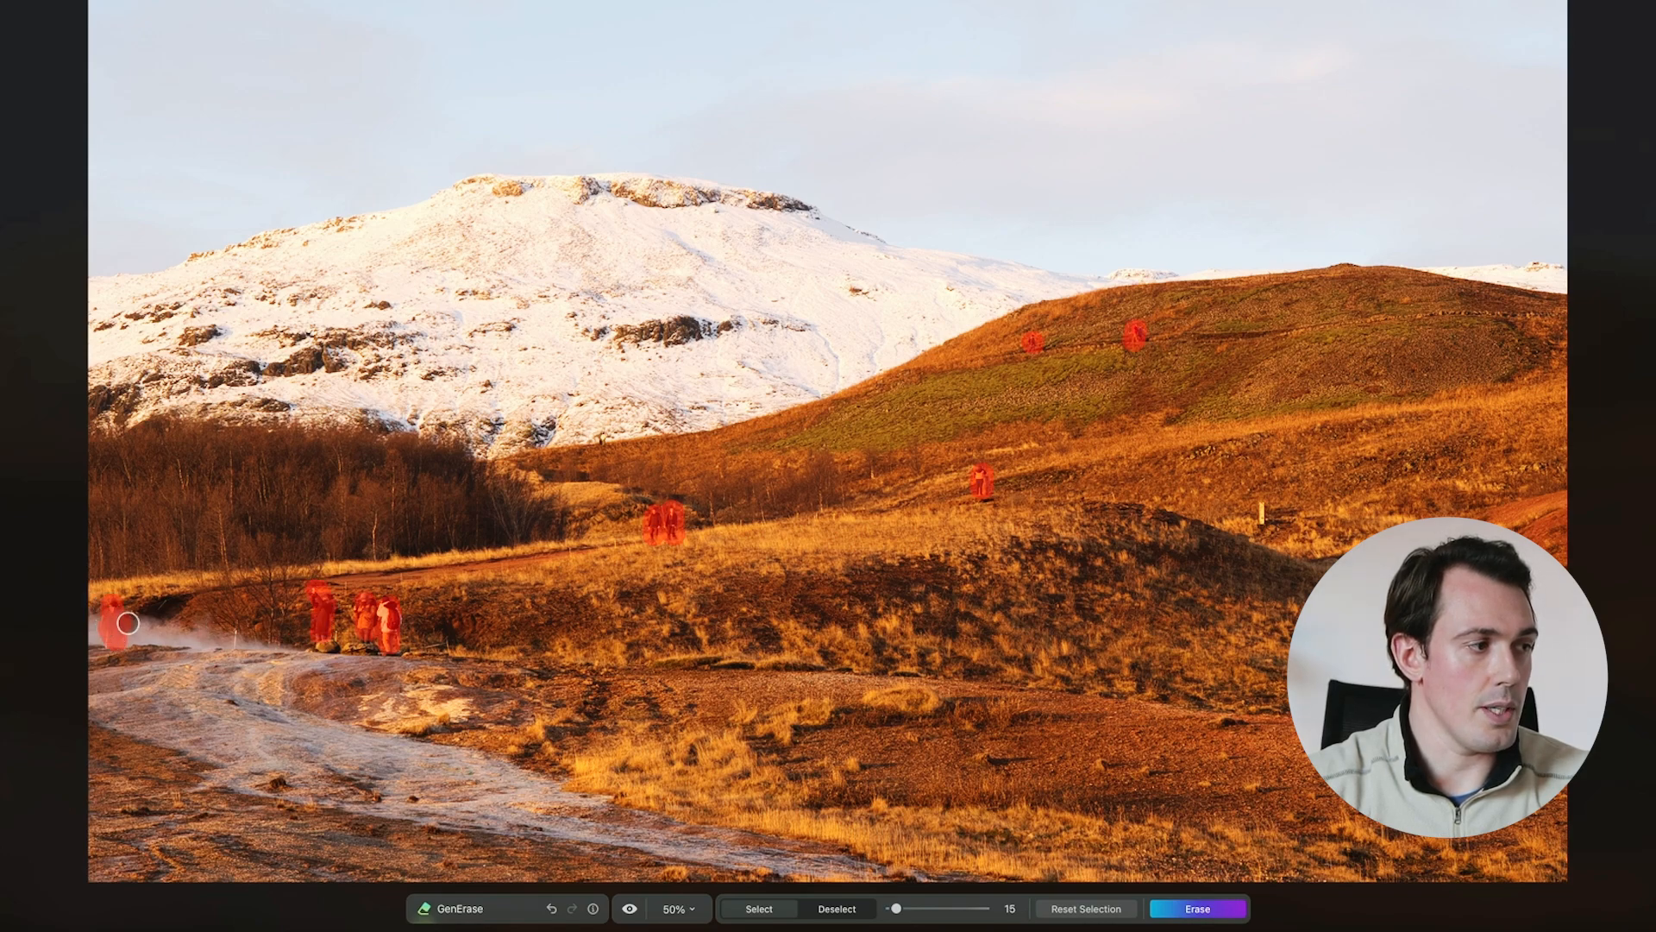
pyautogui.click(1201, 914)
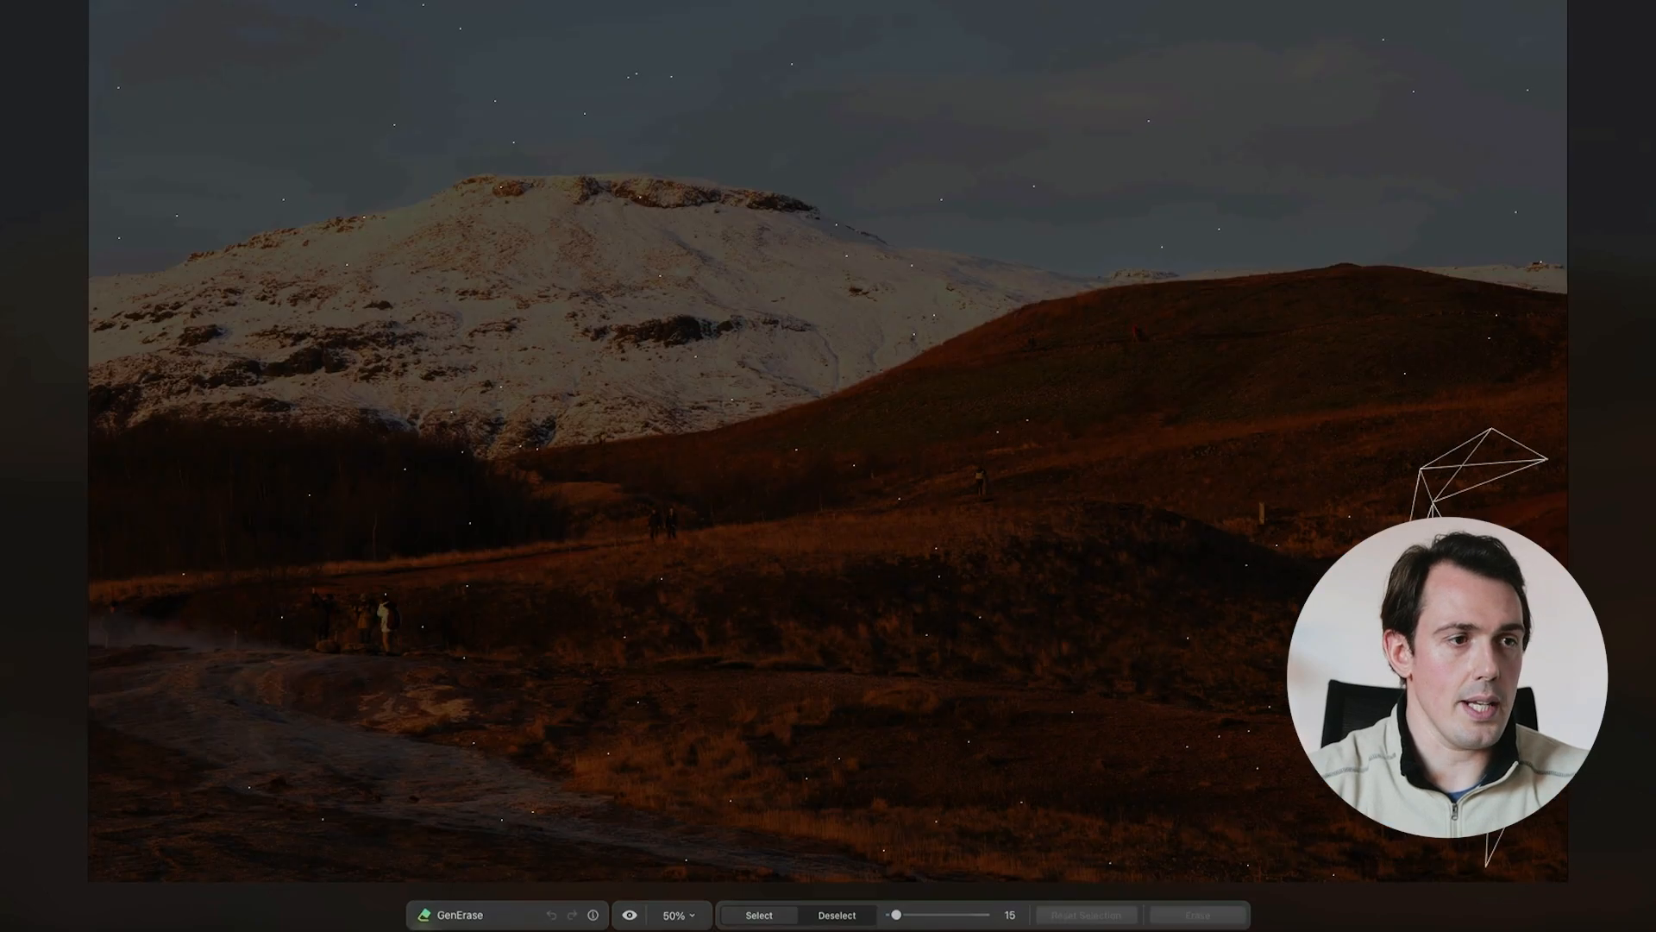
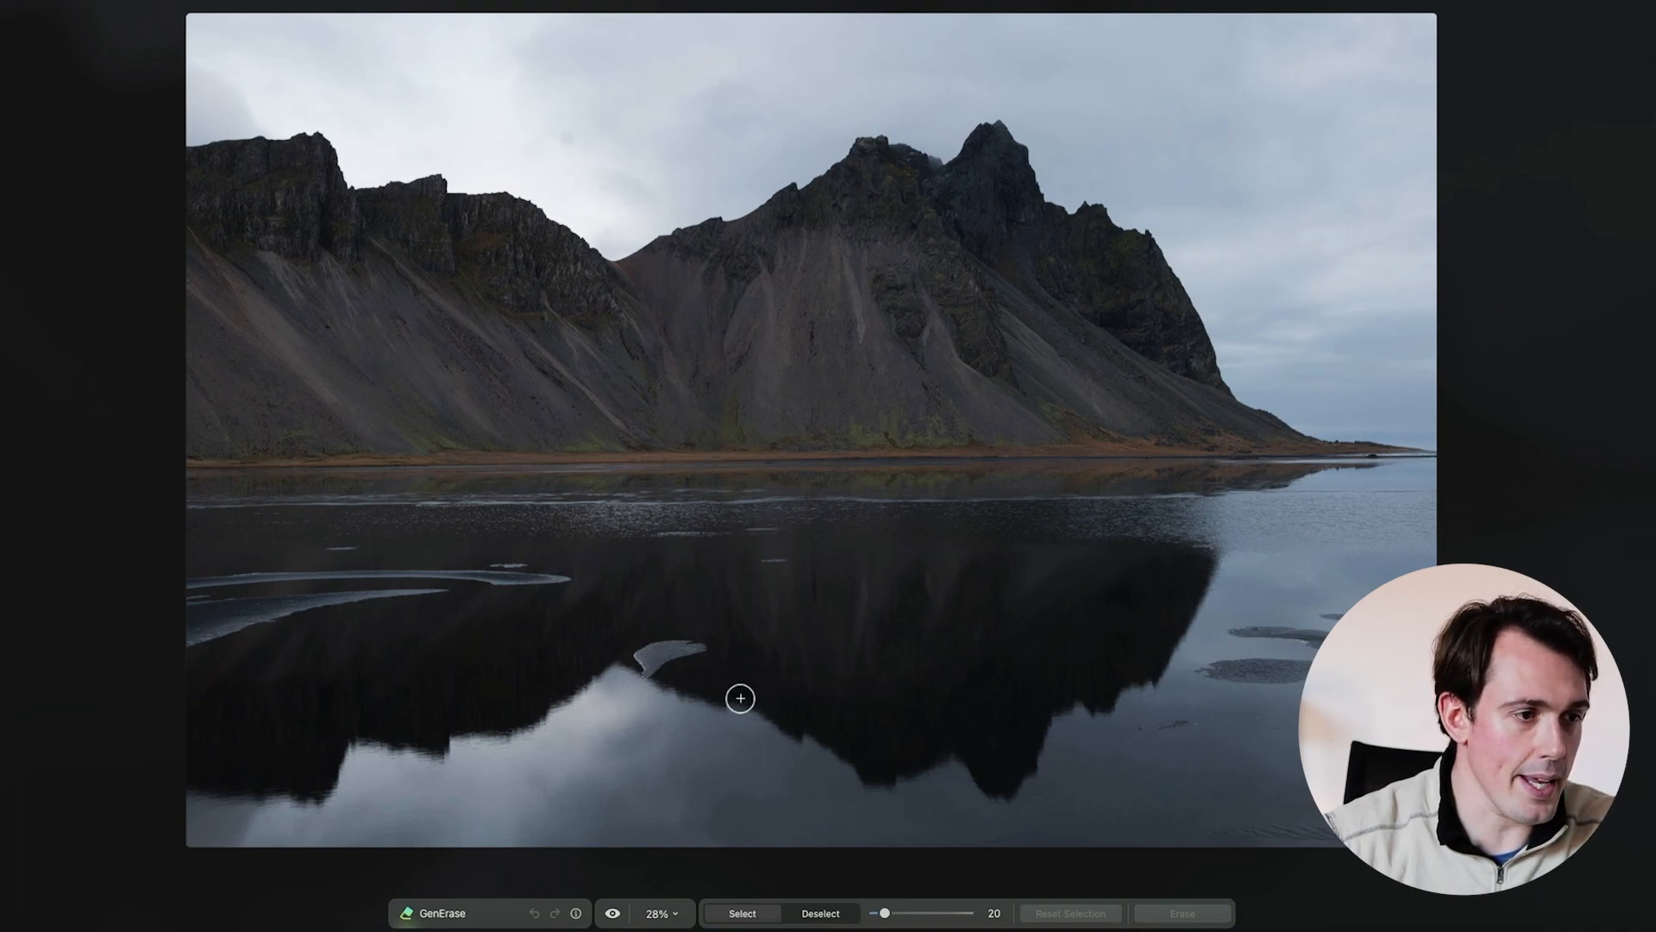
# Step: Mark the ice and sand patches in the lake photo's water with brush size 17, erase them and check against the original
pyautogui.moveTo(646, 677)
pyautogui.mouseDown()
pyautogui.moveTo(641, 654)
pyautogui.moveTo(688, 639)
pyautogui.moveTo(661, 673)
pyautogui.mouseUp()
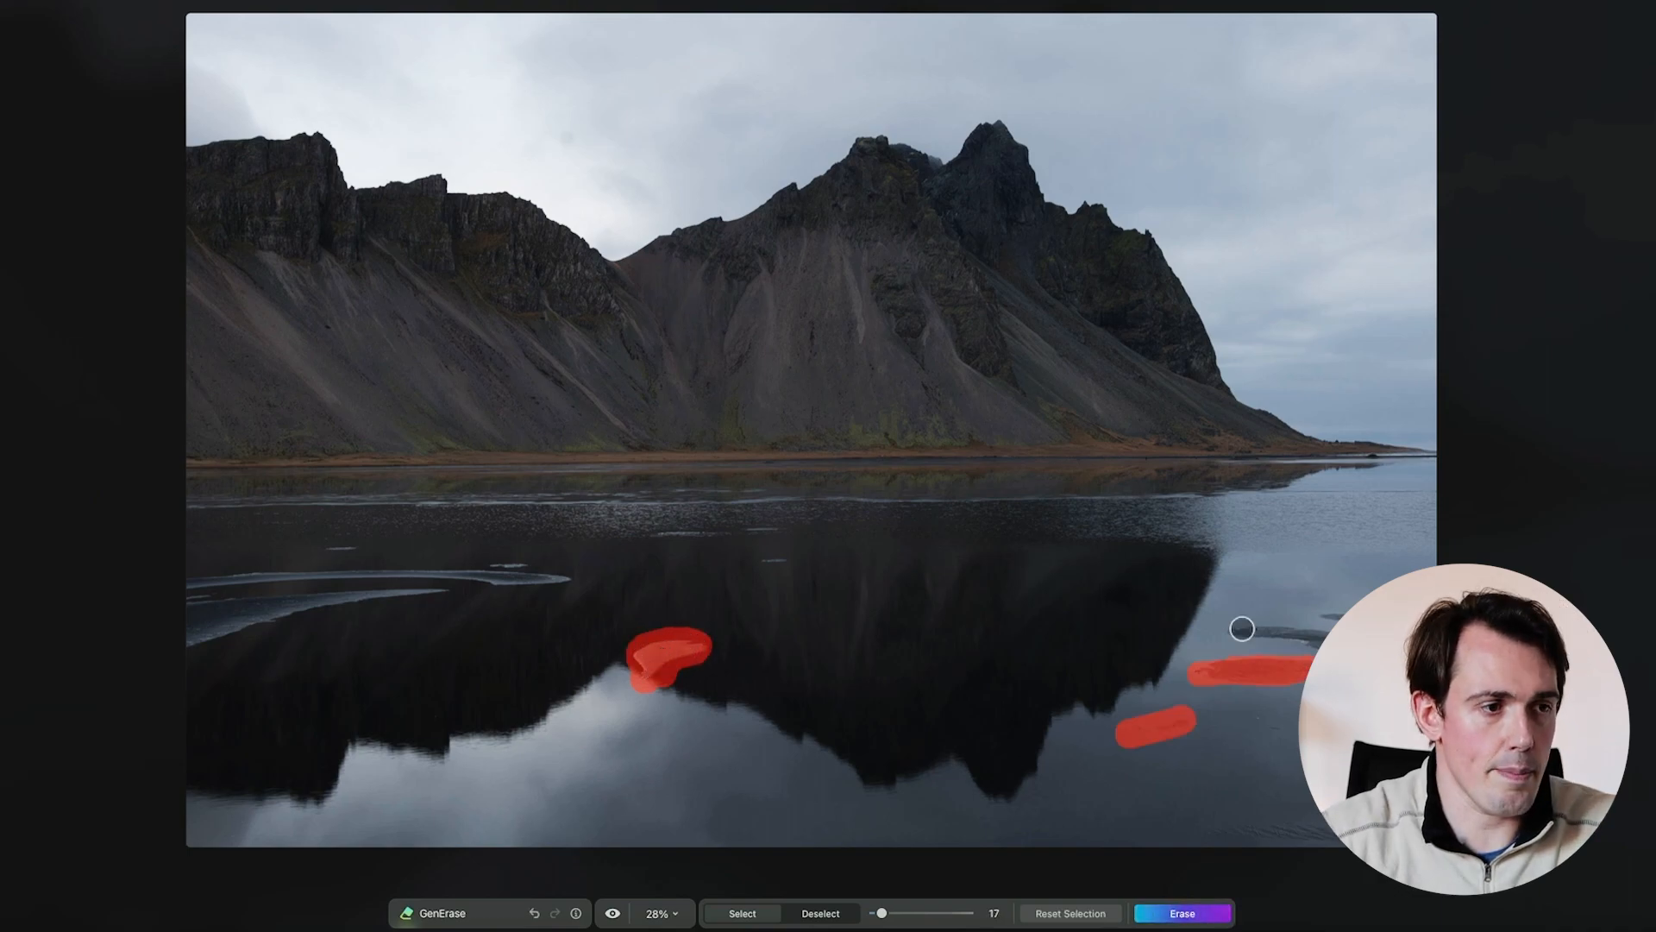
pyautogui.moveTo(1242, 629); pyautogui.dragTo(1330, 632)
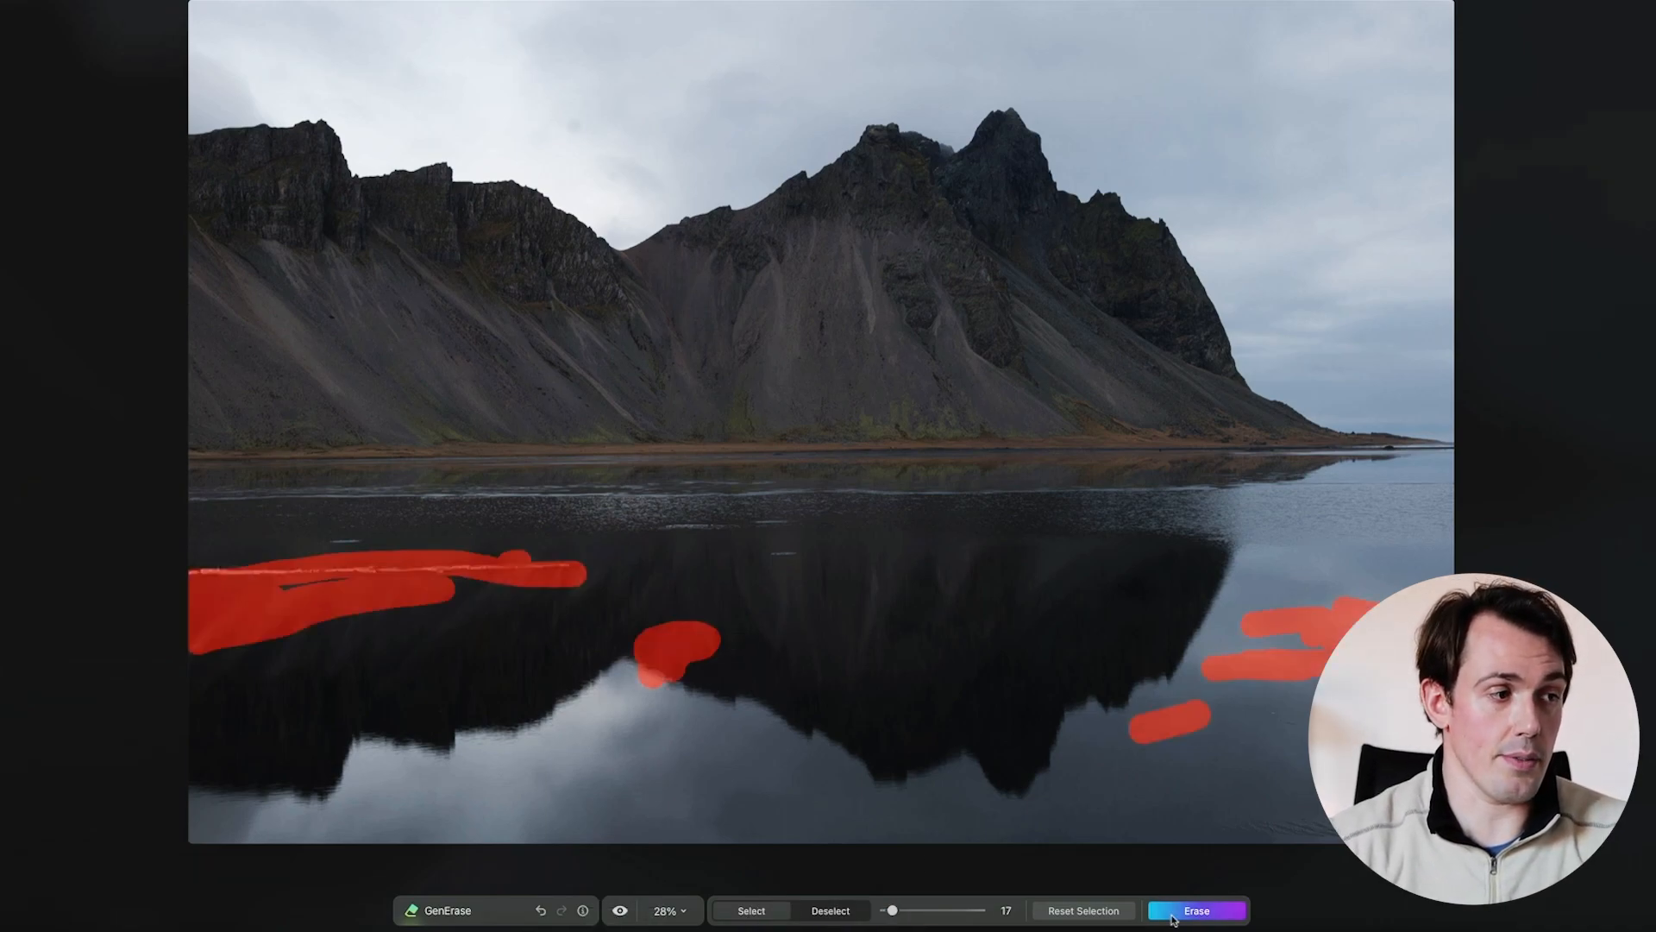
pyautogui.click(1174, 918)
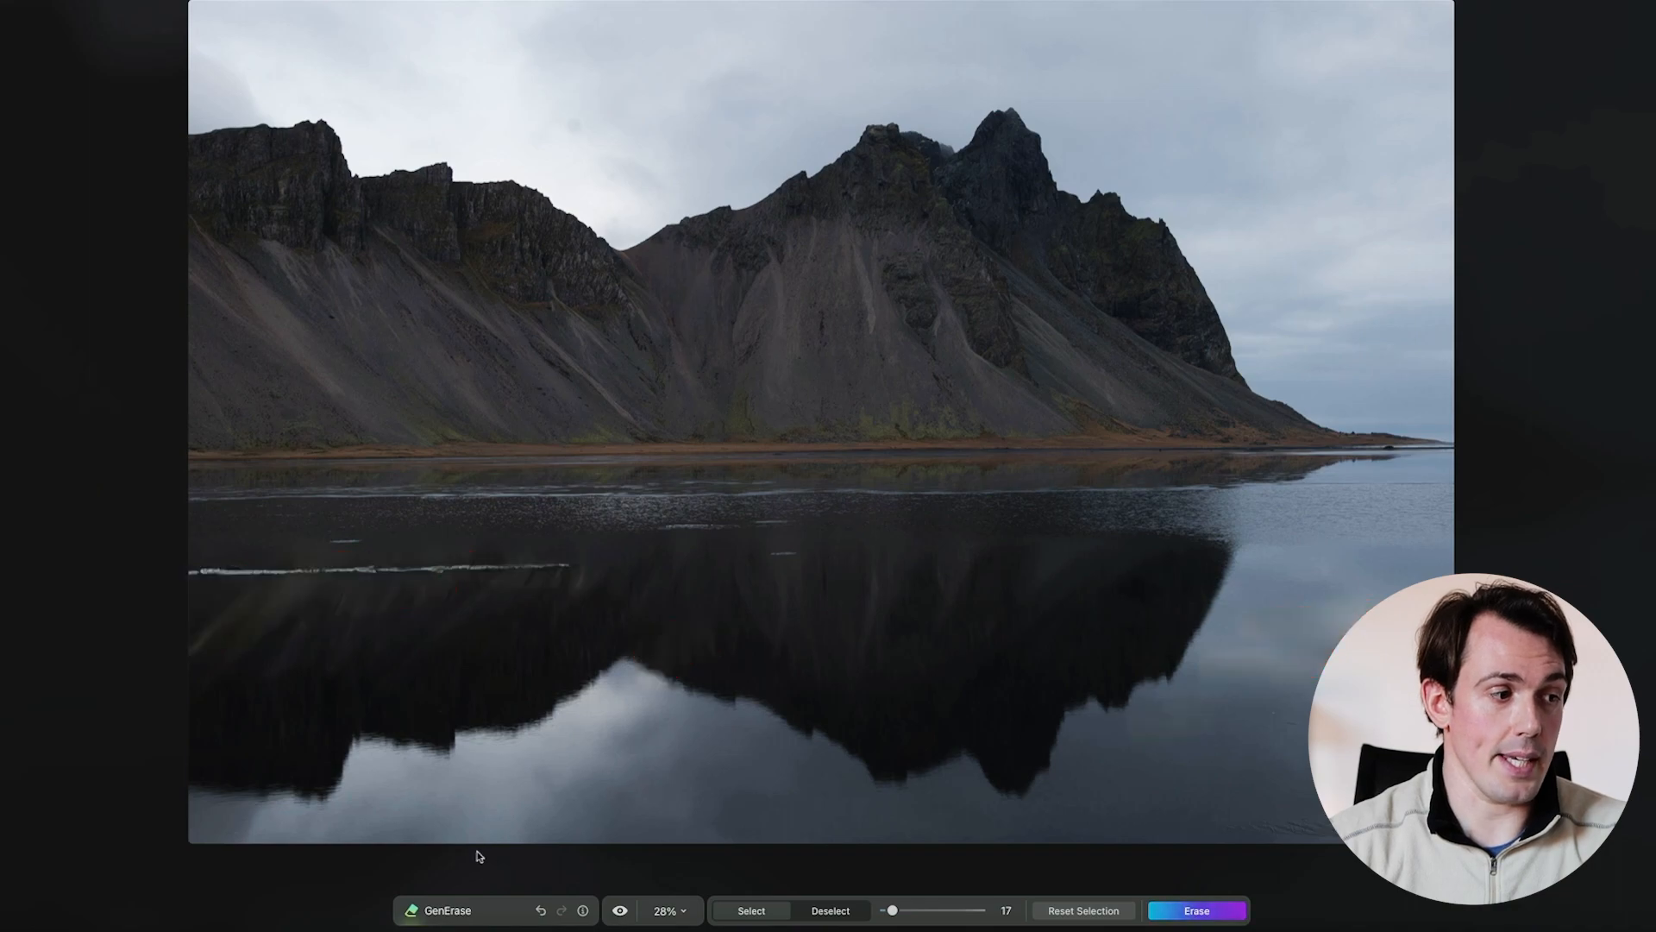
pyautogui.click(621, 911)
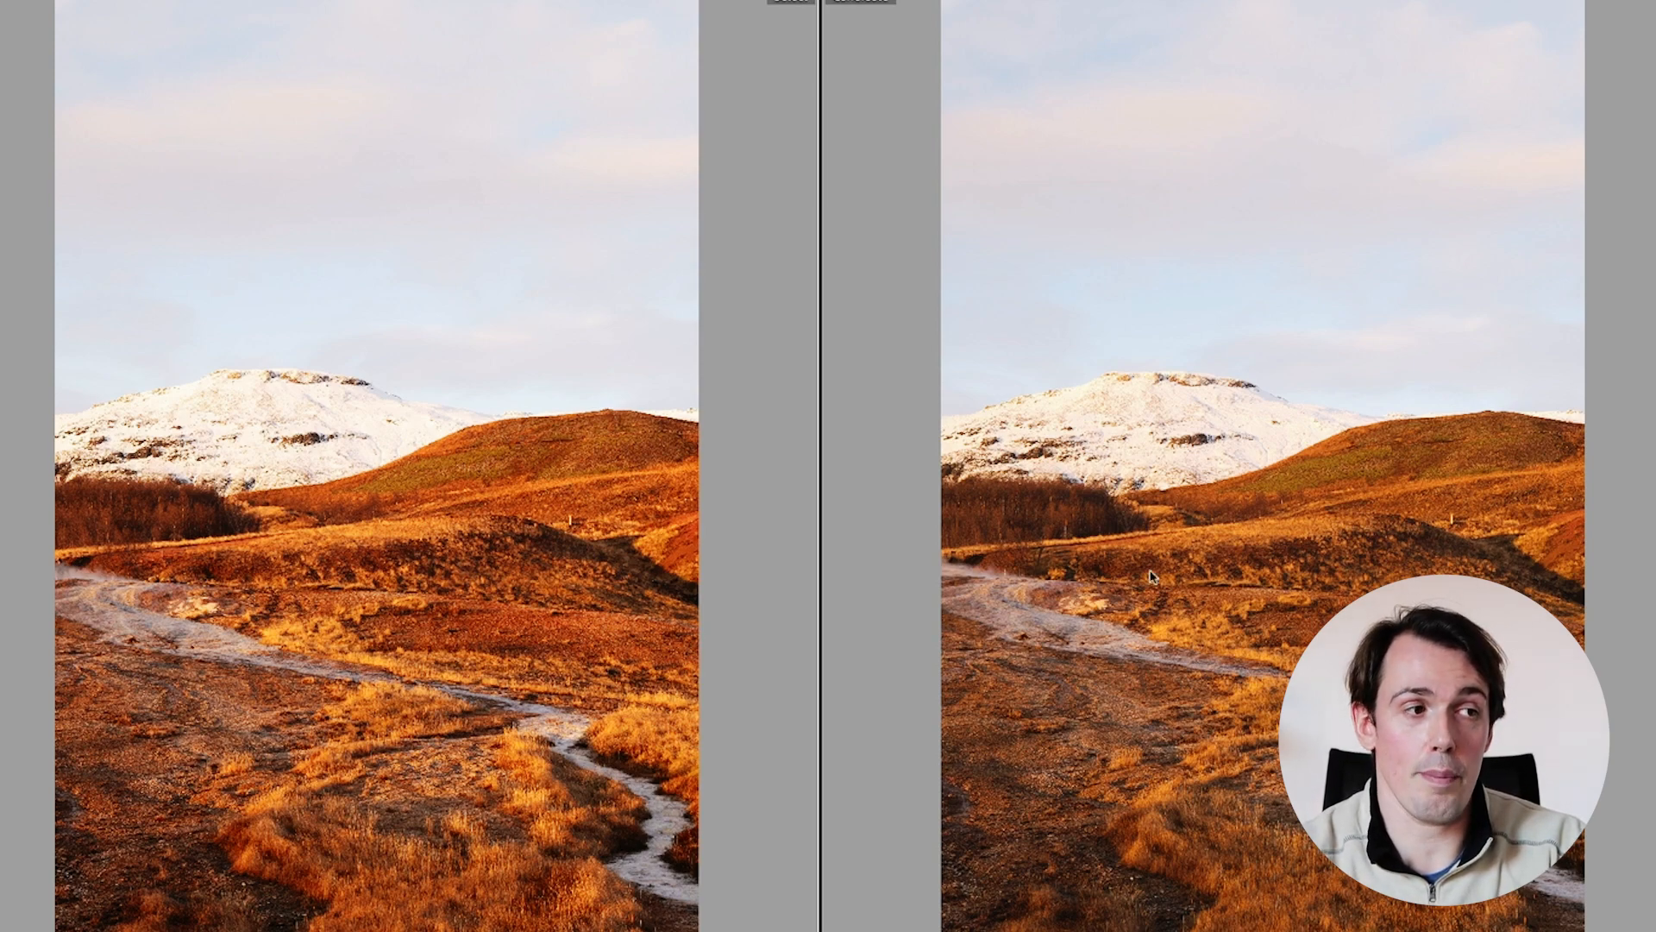
# Step: Compare the two retouched mountain photos side by side up close, examining the hillside and path where people were removed
pyautogui.press('z')
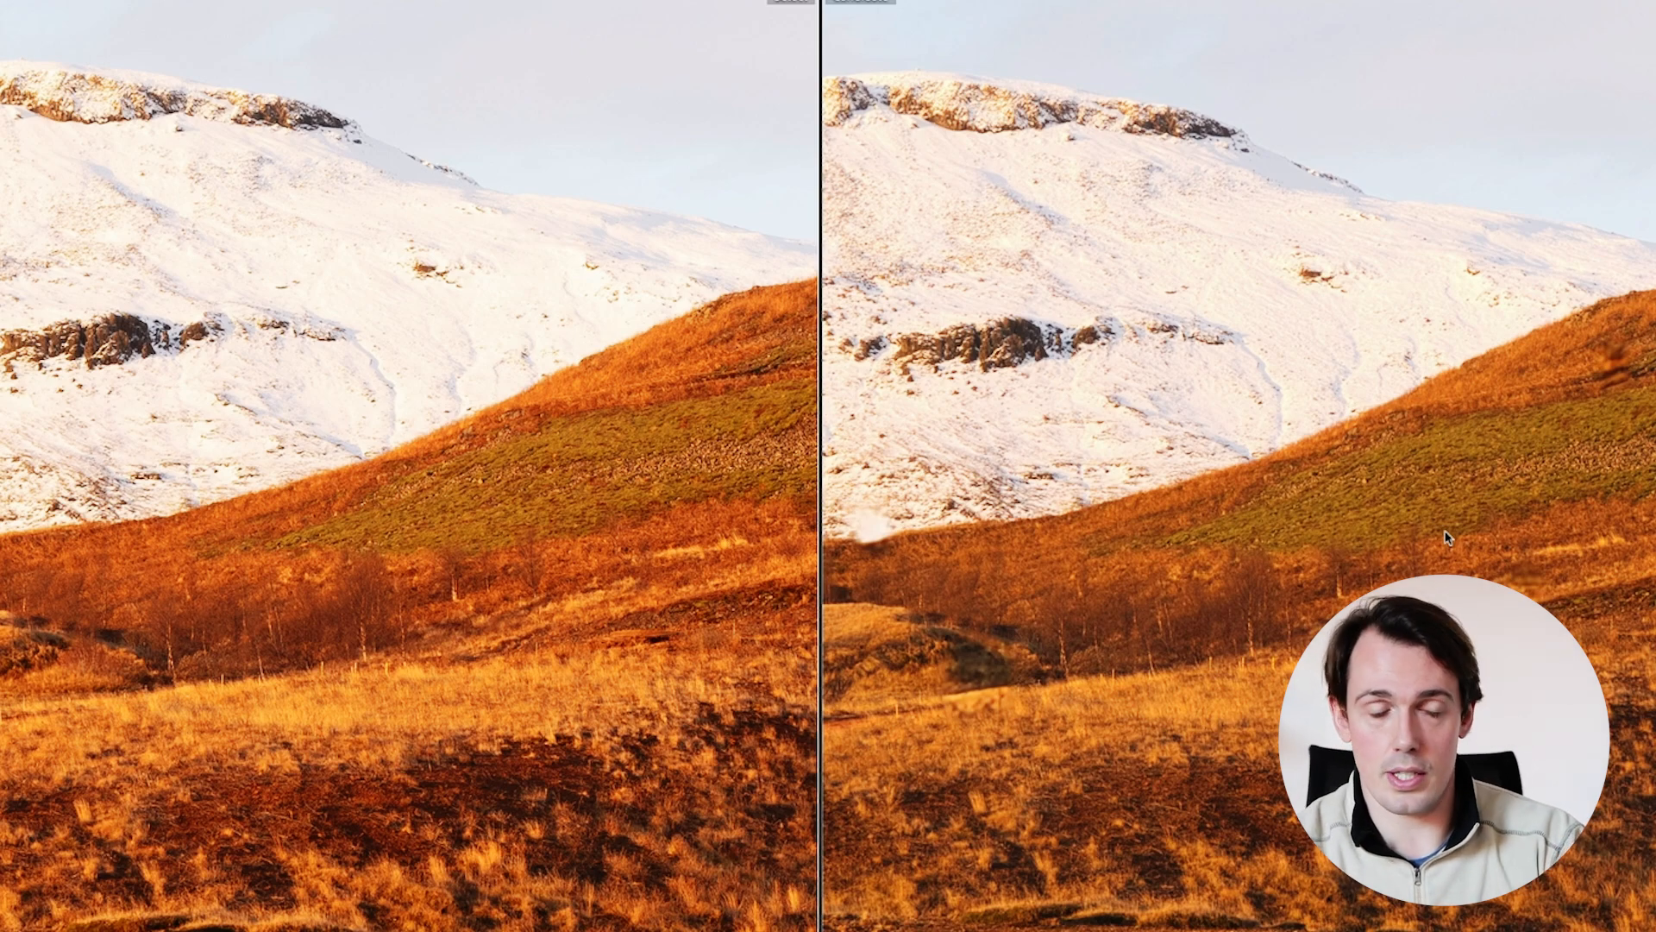
pyautogui.moveTo(676, 634); pyautogui.dragTo(135, 636)
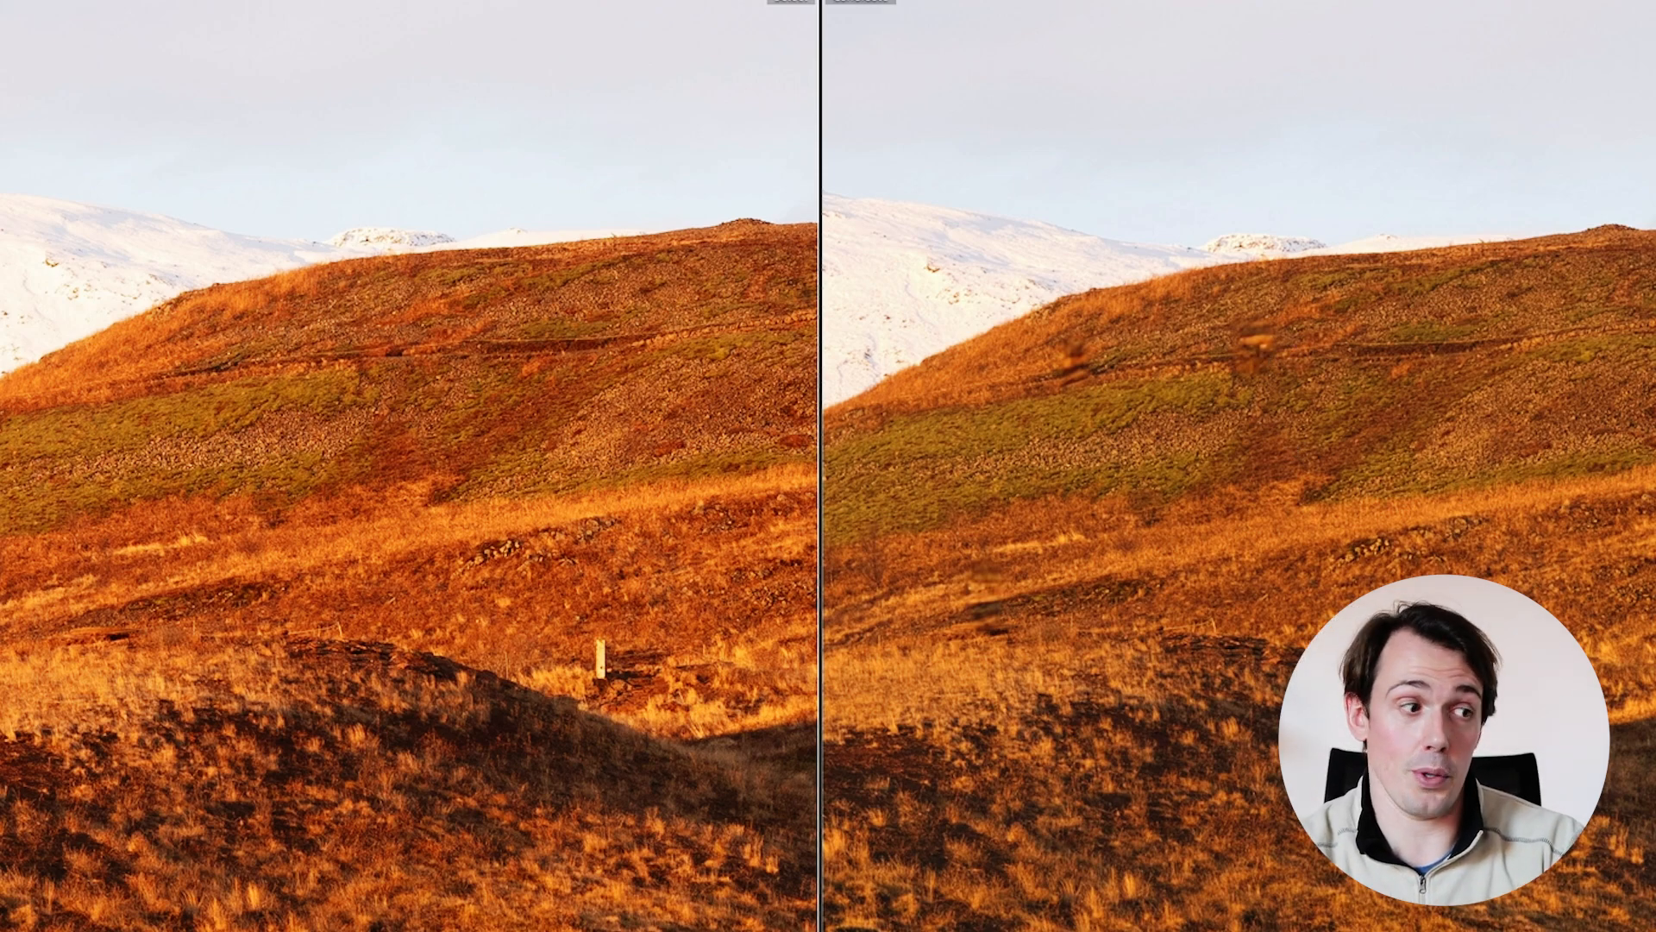
pyautogui.scroll(-5, 409, 466)
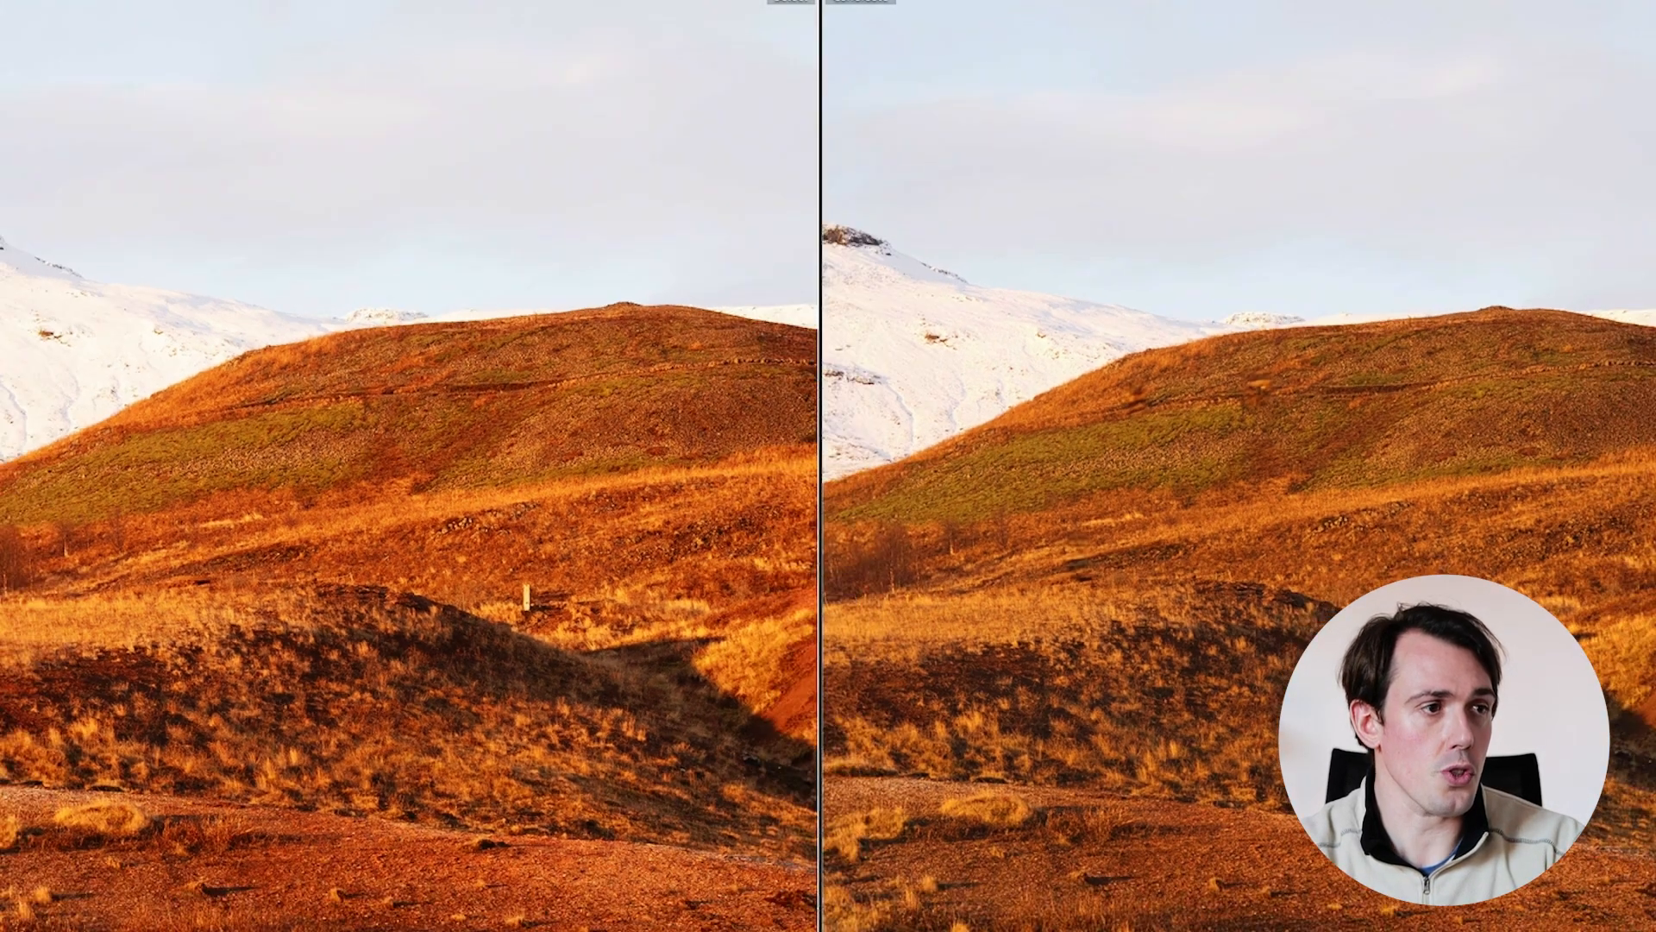
pyautogui.scroll(5, 410, 466)
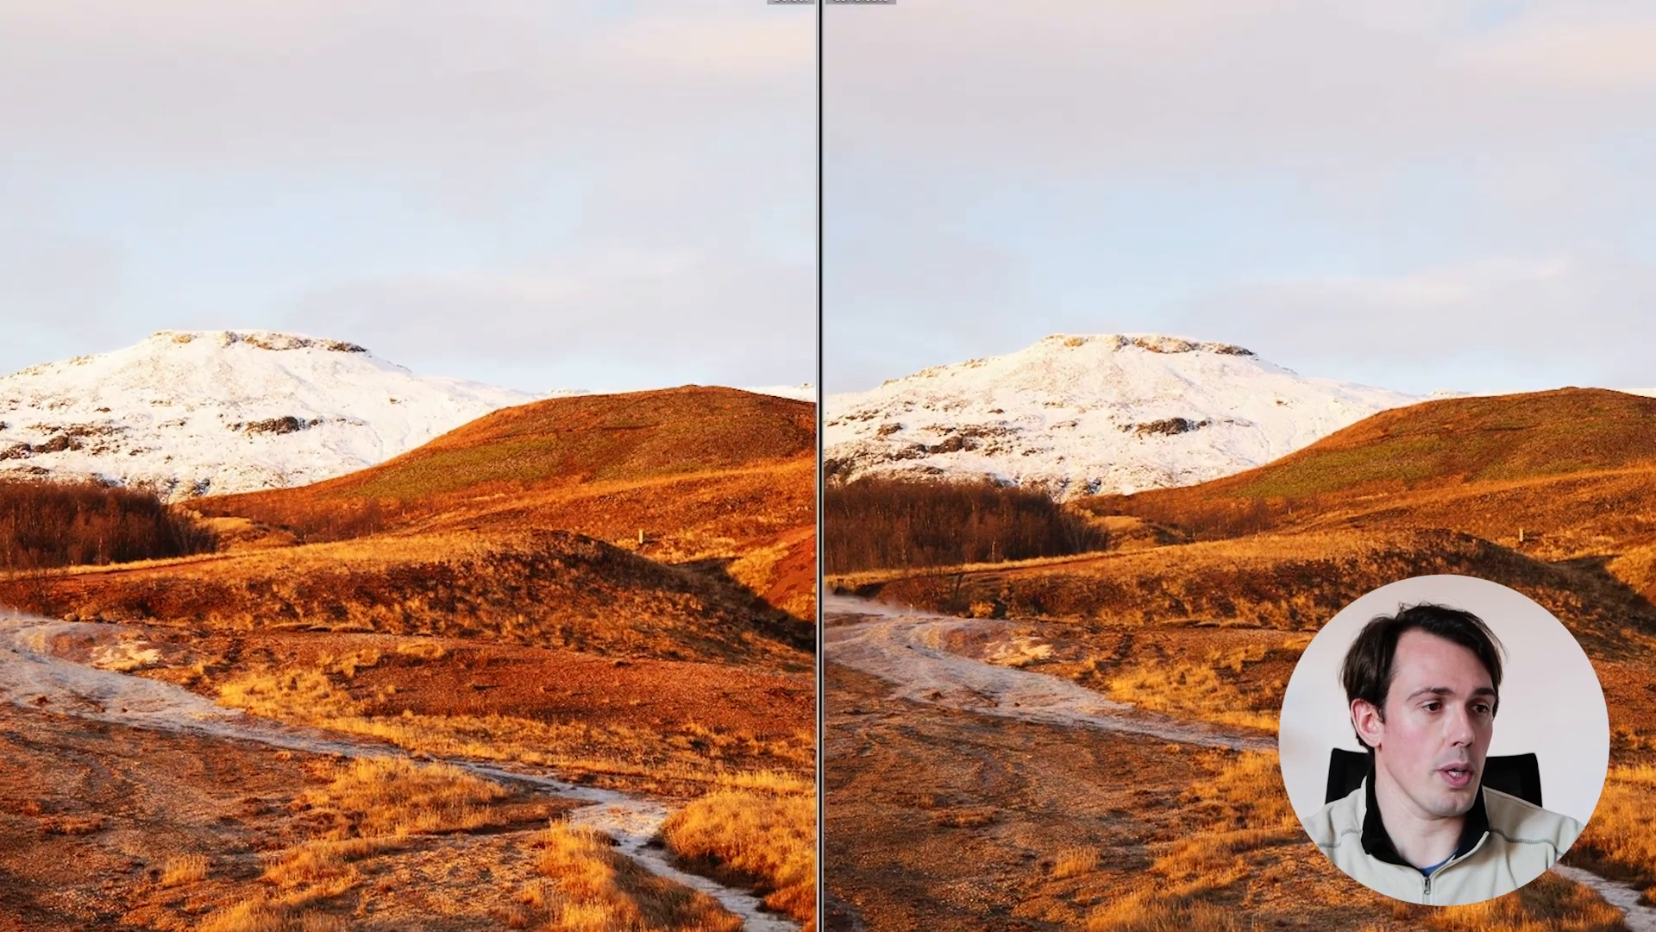